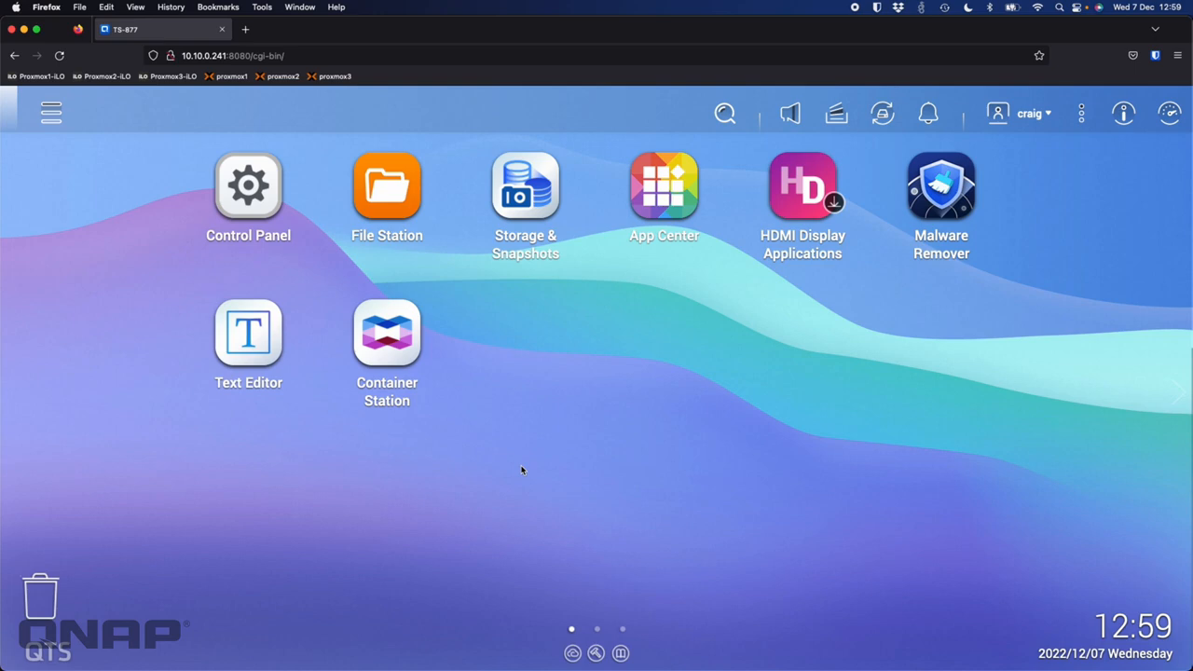
Step: Show the Control Panel's Web Server settings: web server on port 80, HTTPS on 8081
click(244, 187)
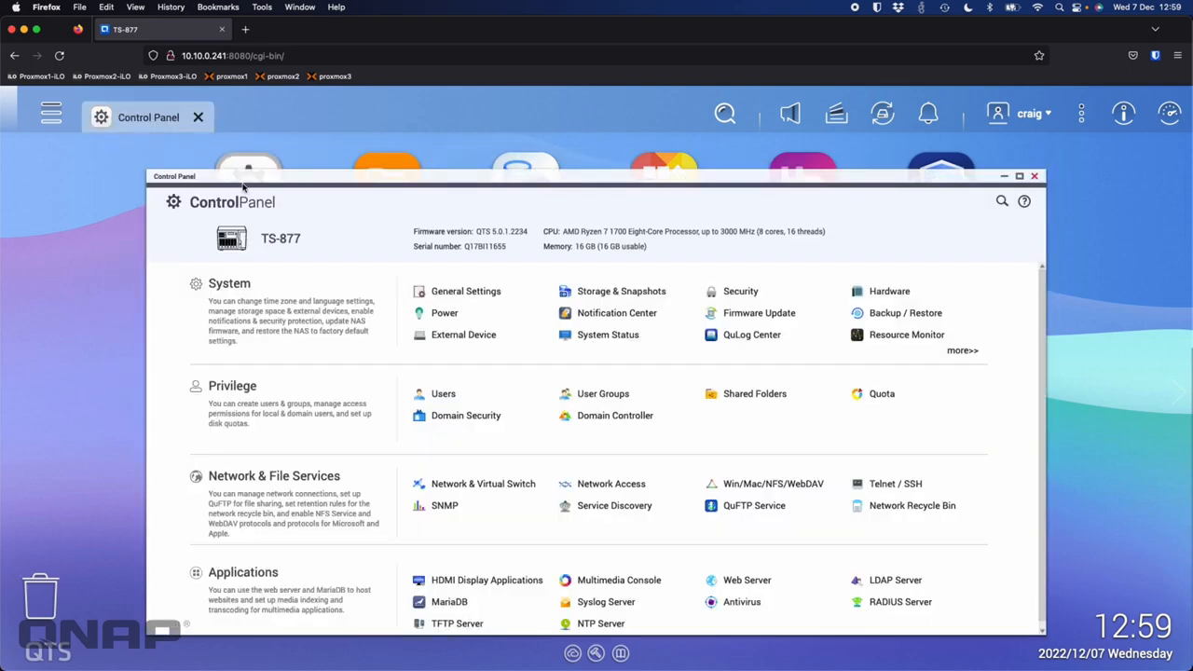
scroll(612, 386, down, 1)
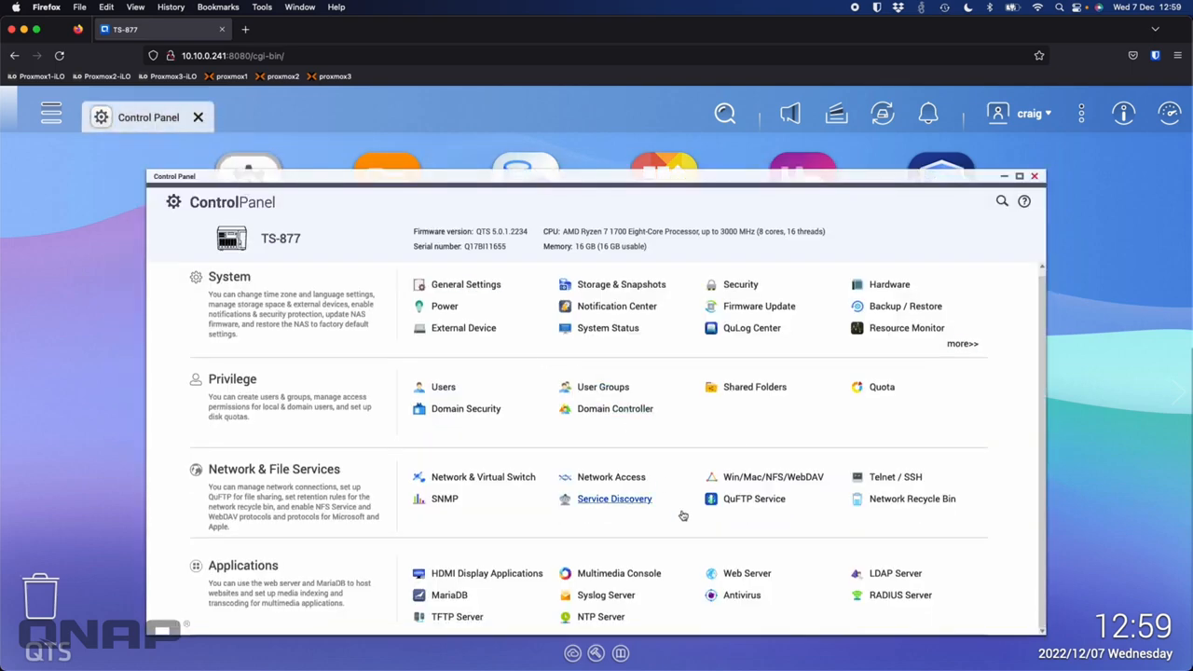
click(747, 574)
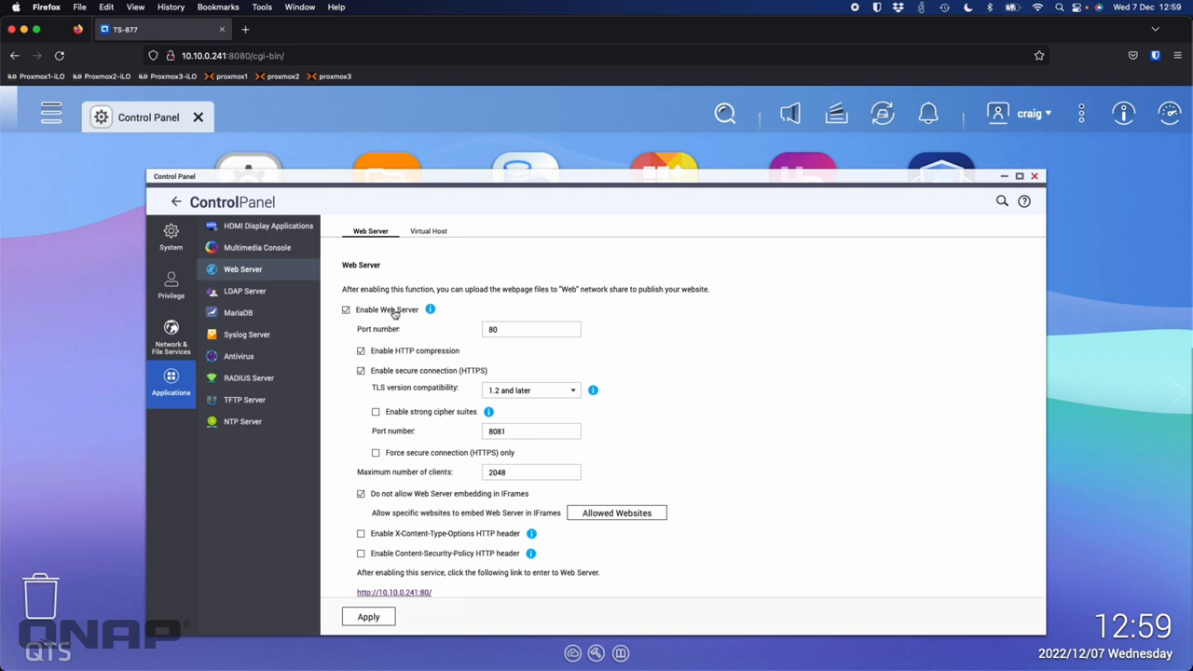
scroll(466, 377, down, 3)
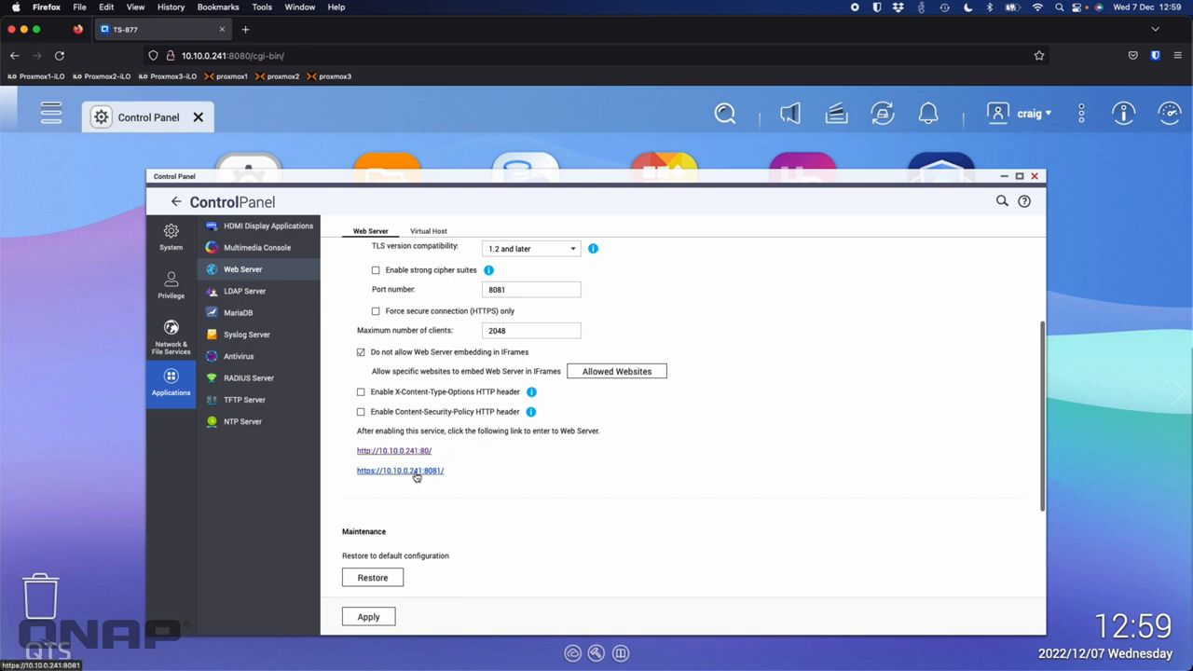
scroll(416, 477, up, 1)
scroll(415, 478, up, 3)
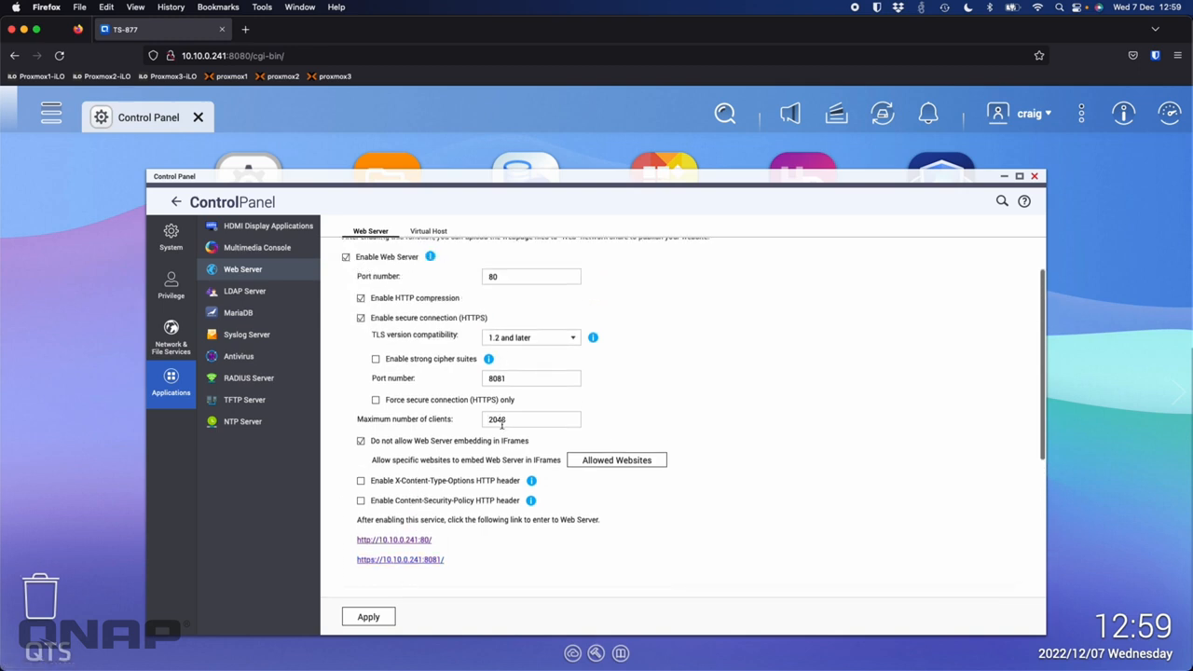
scroll(444, 502, down, 3)
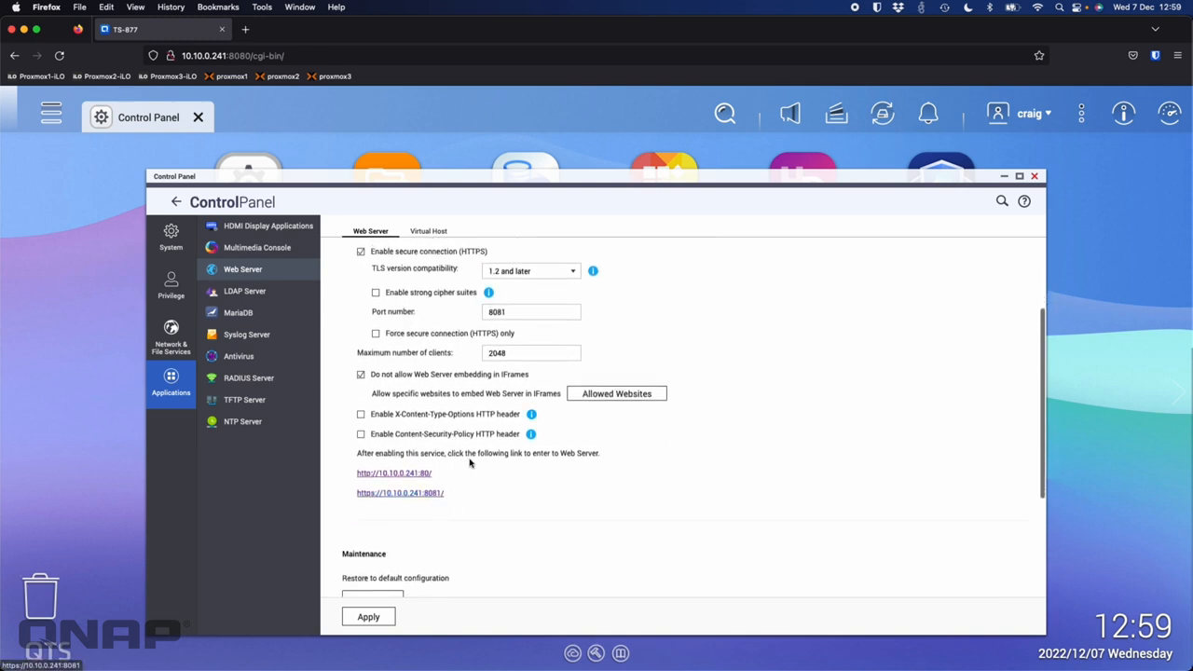
click(394, 474)
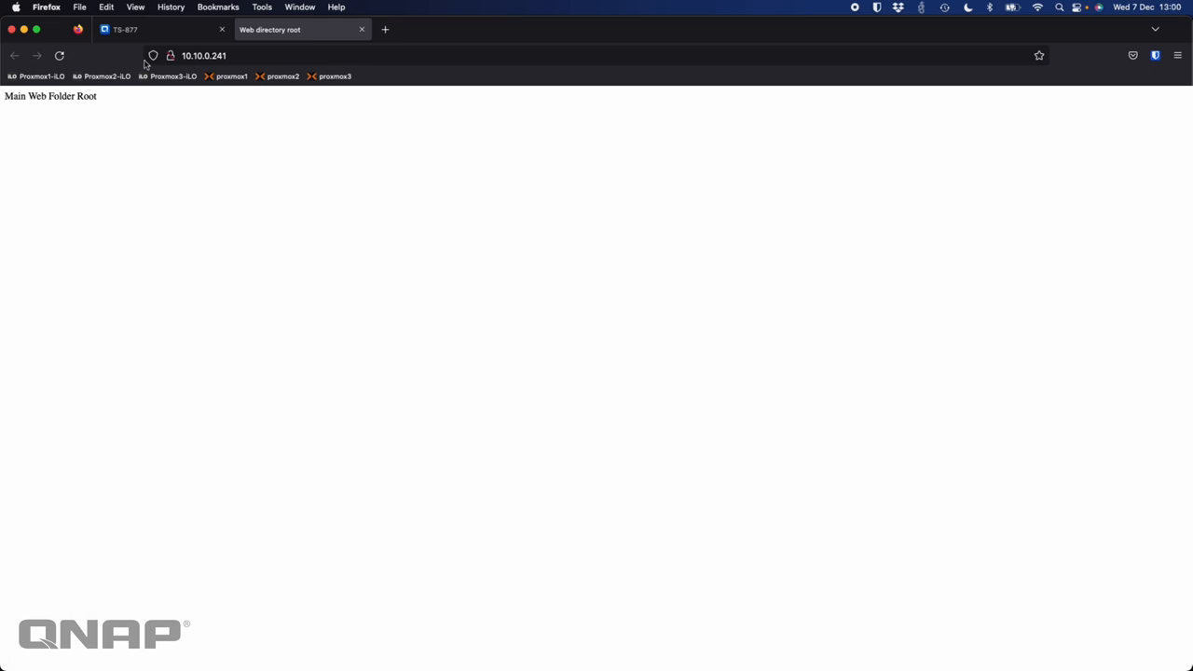
click(164, 30)
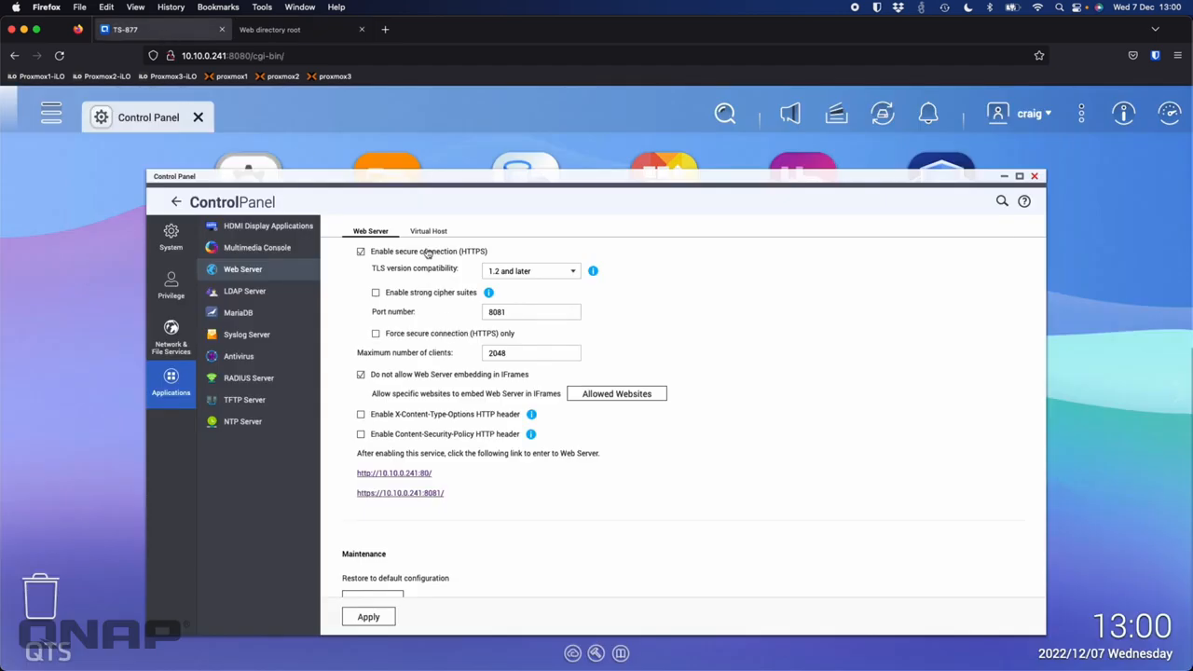
Step: Browse the Web shared folder in File Station and view its index.html in Text Editor
click(400, 169)
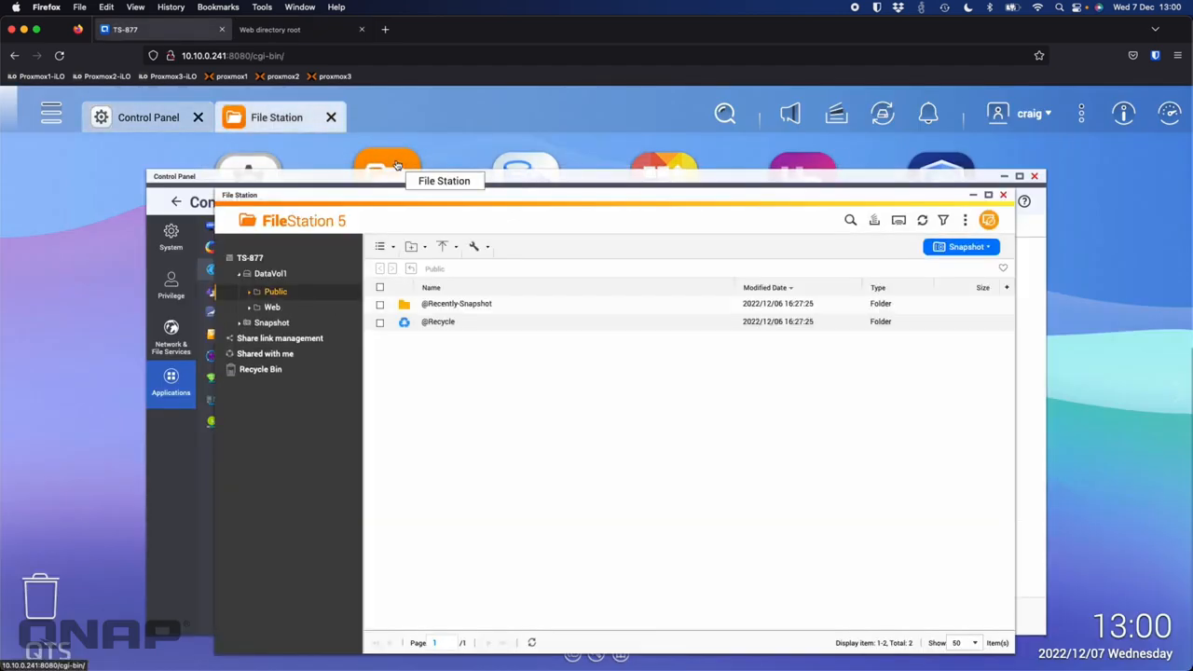
click(272, 307)
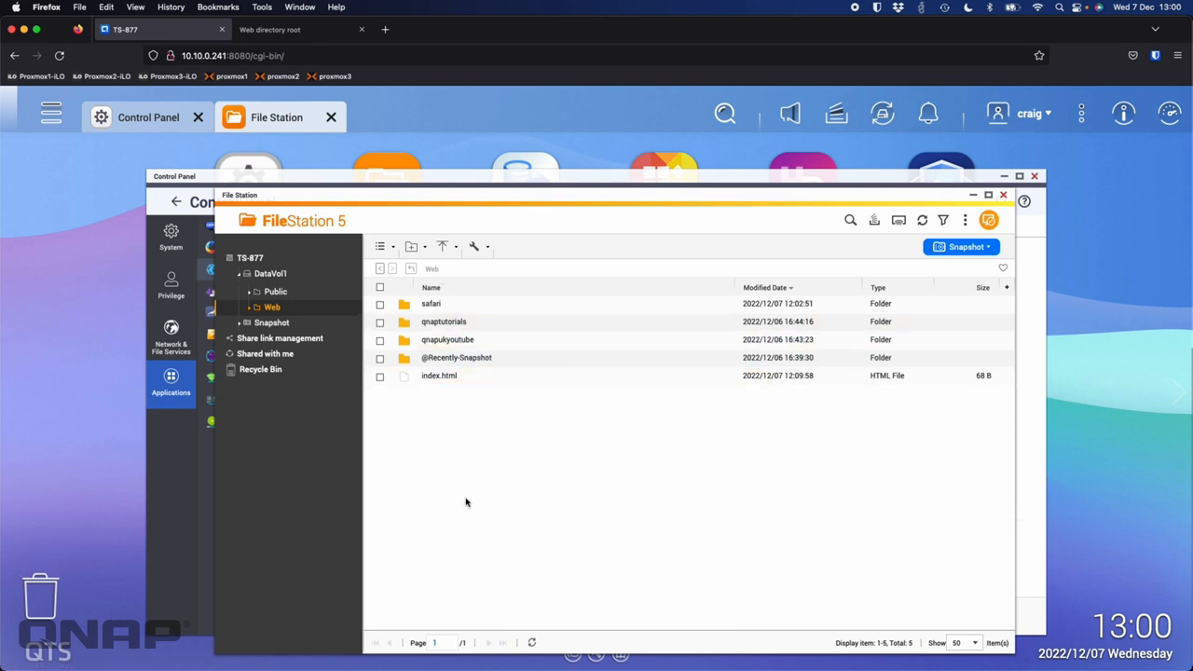
click(438, 377)
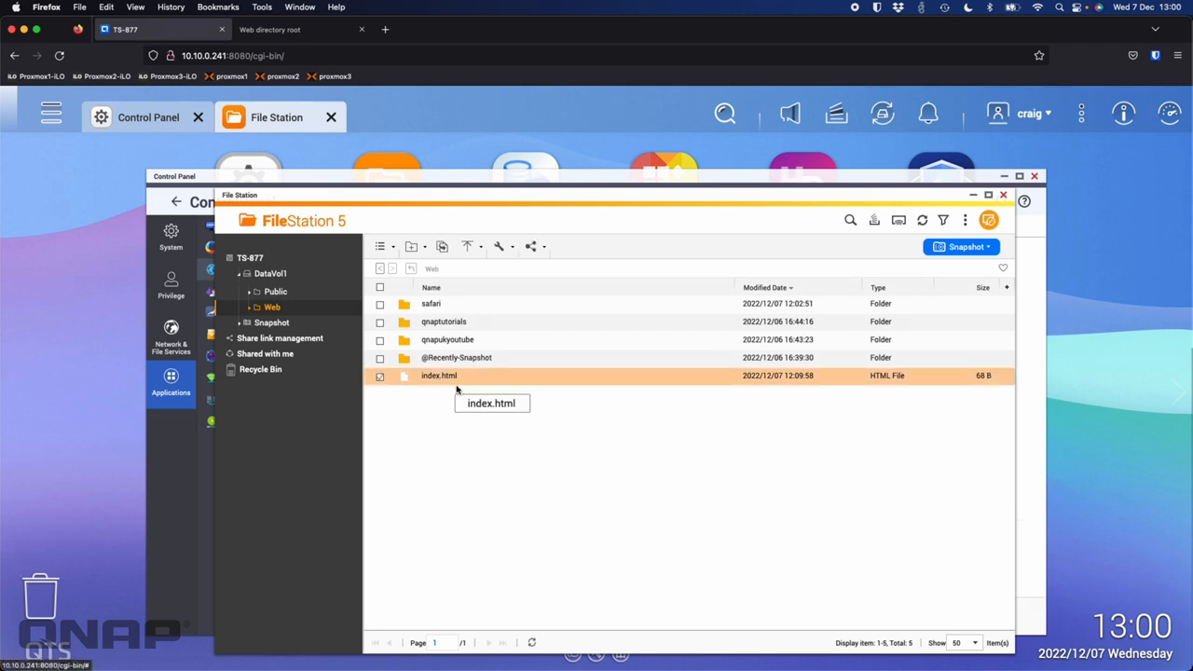
right_click(436, 373)
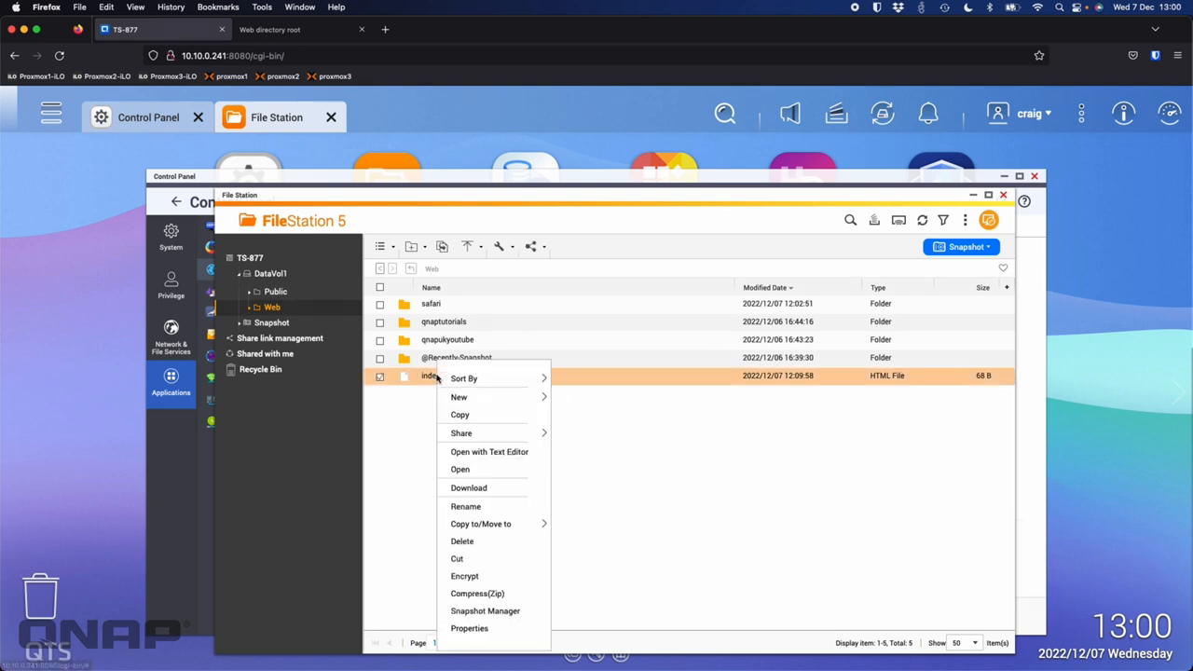
click(479, 454)
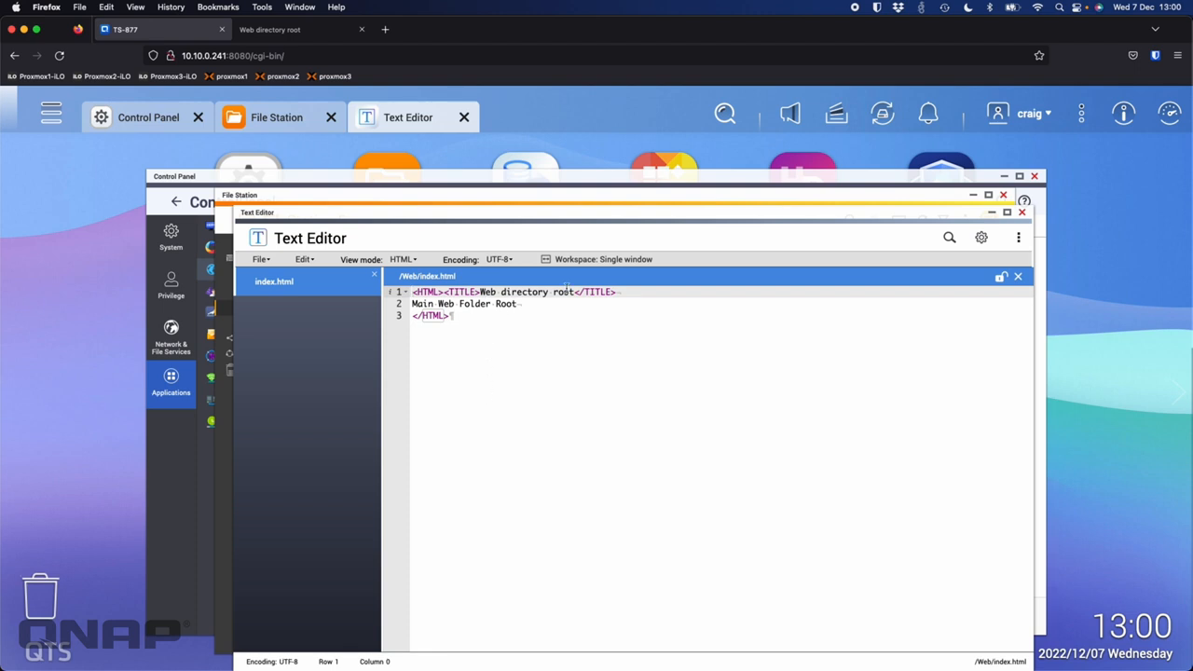
click(1021, 212)
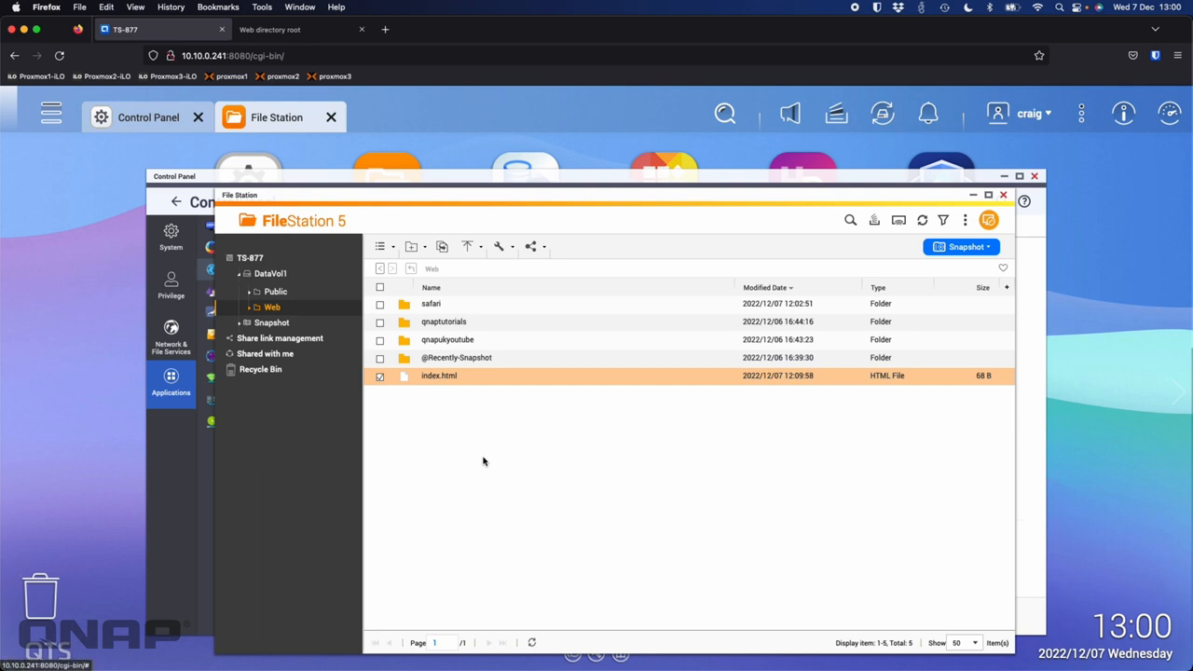
click(291, 37)
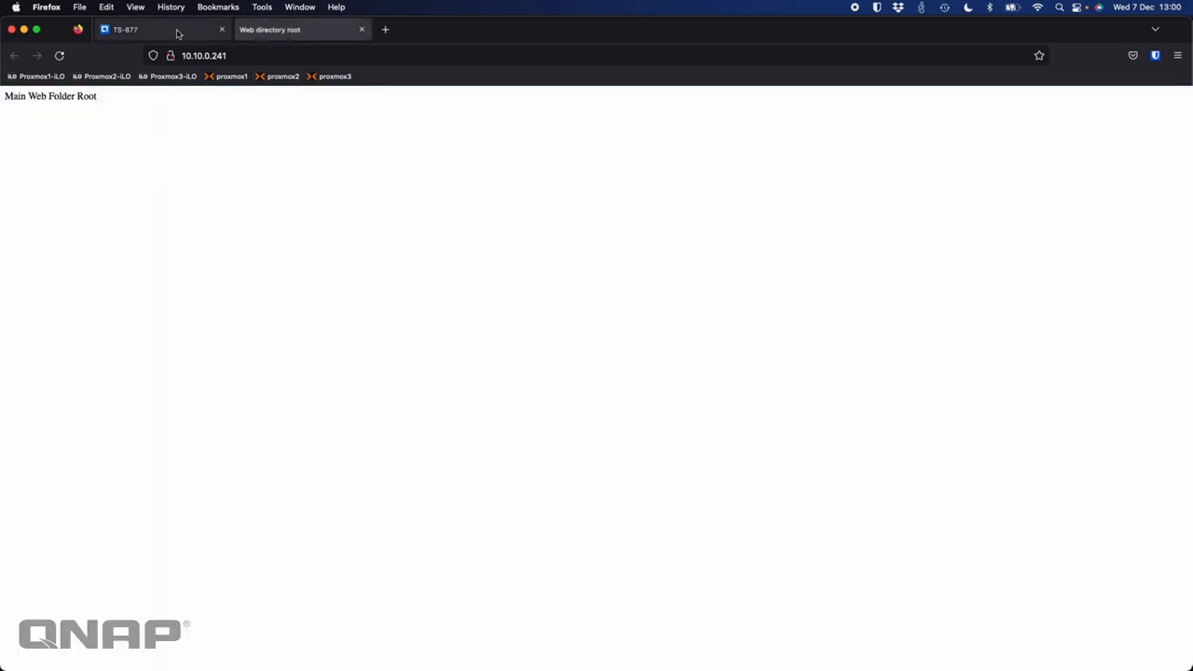
click(177, 34)
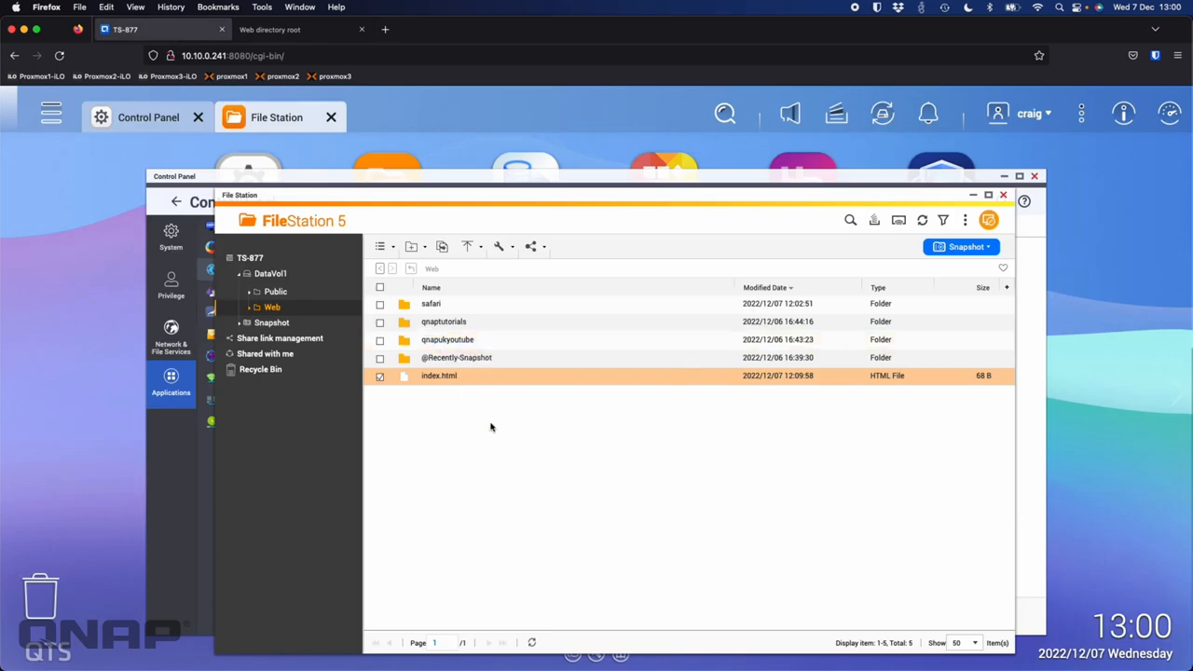
Step: Bring the Control Panel forward and show its Virtual Host page, with virtual hosting enabled
click(287, 178)
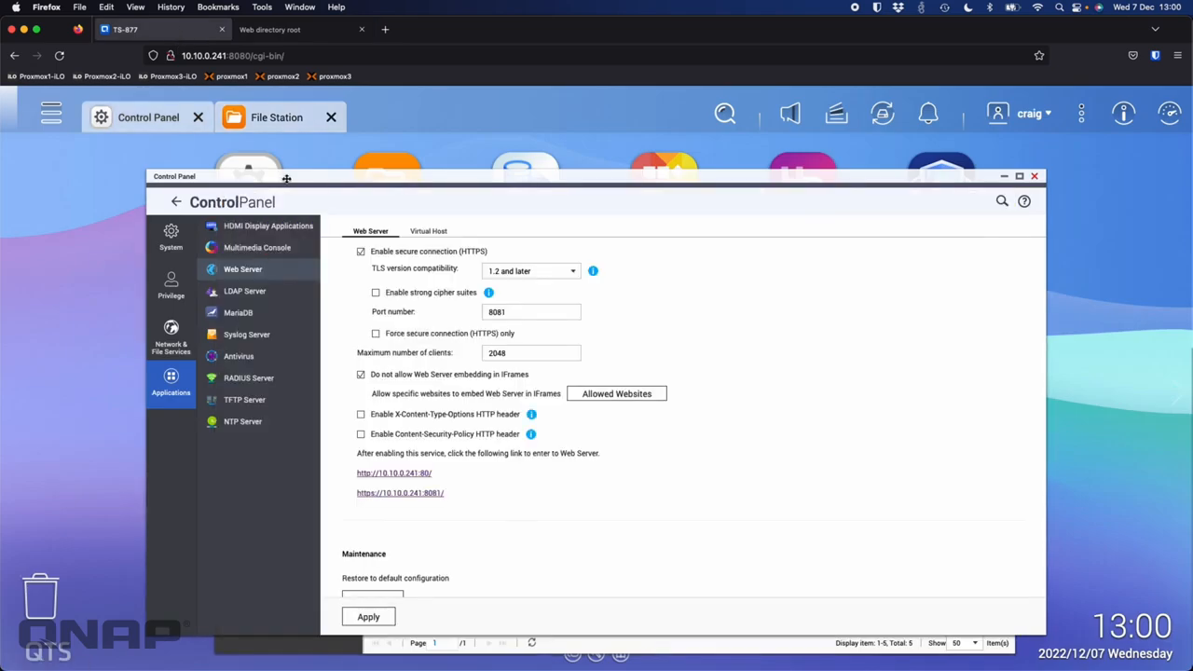
click(430, 238)
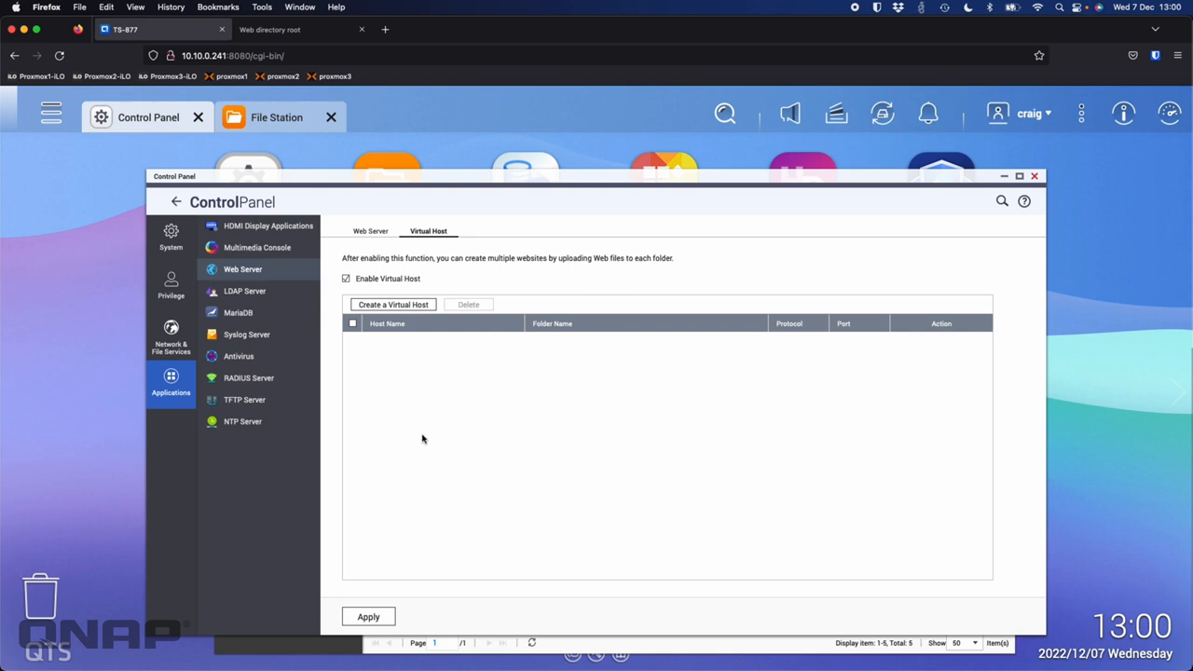
click(399, 308)
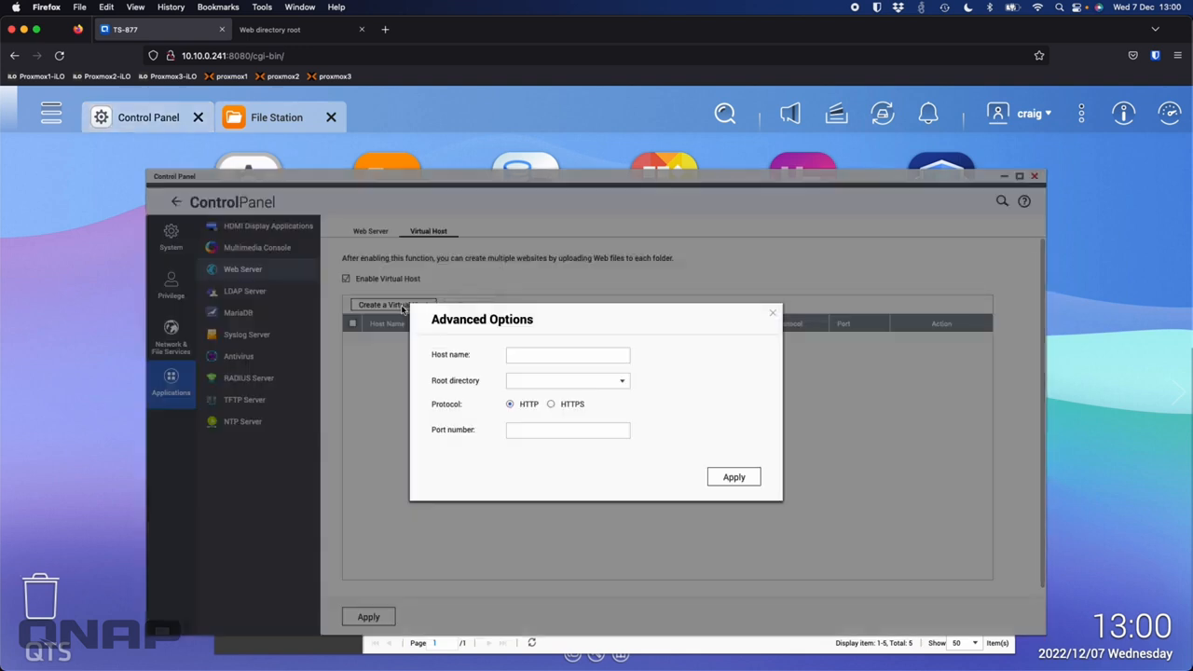
click(530, 355)
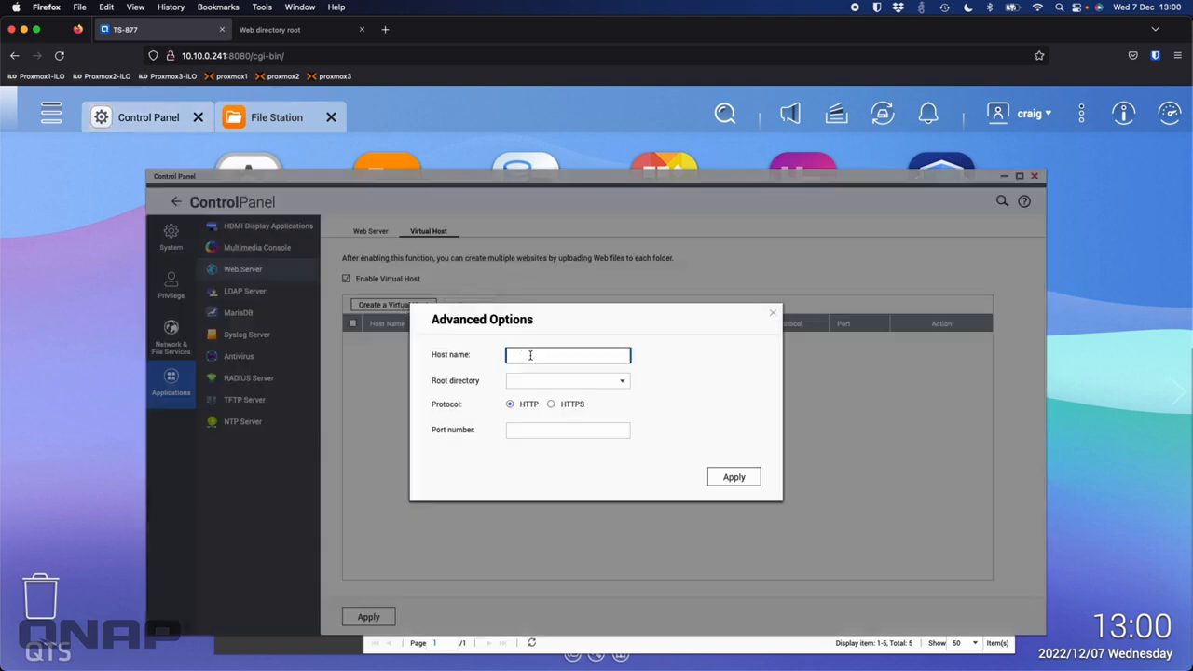
text(www.safarifromyoutube.com)
click(622, 381)
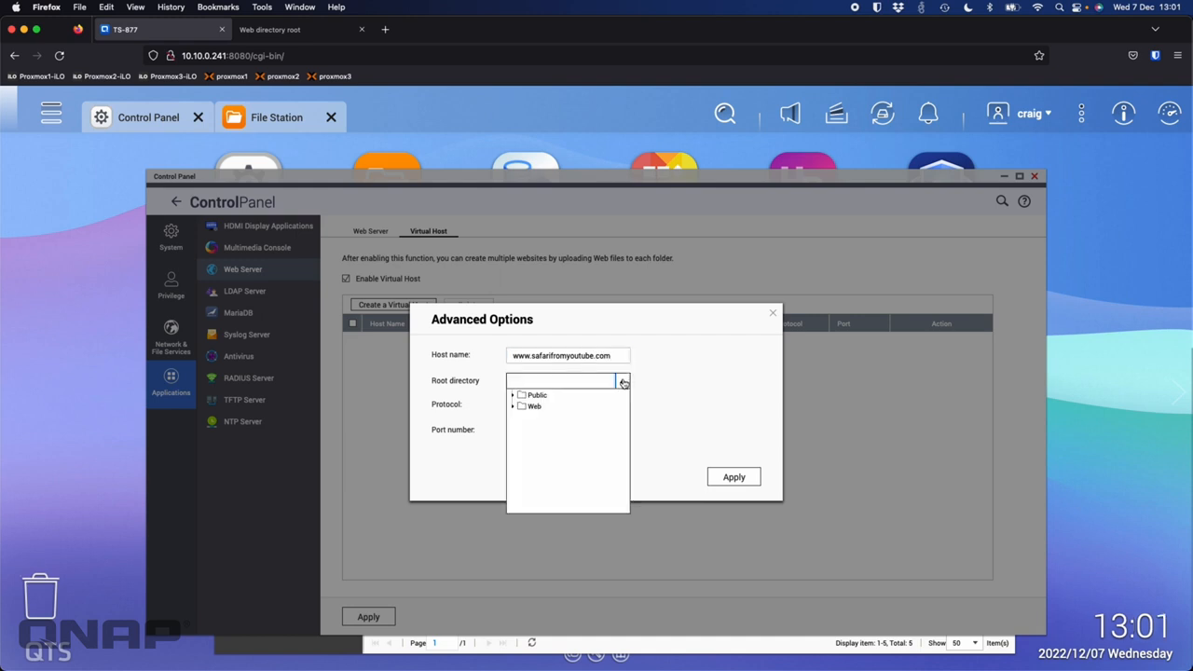
click(514, 406)
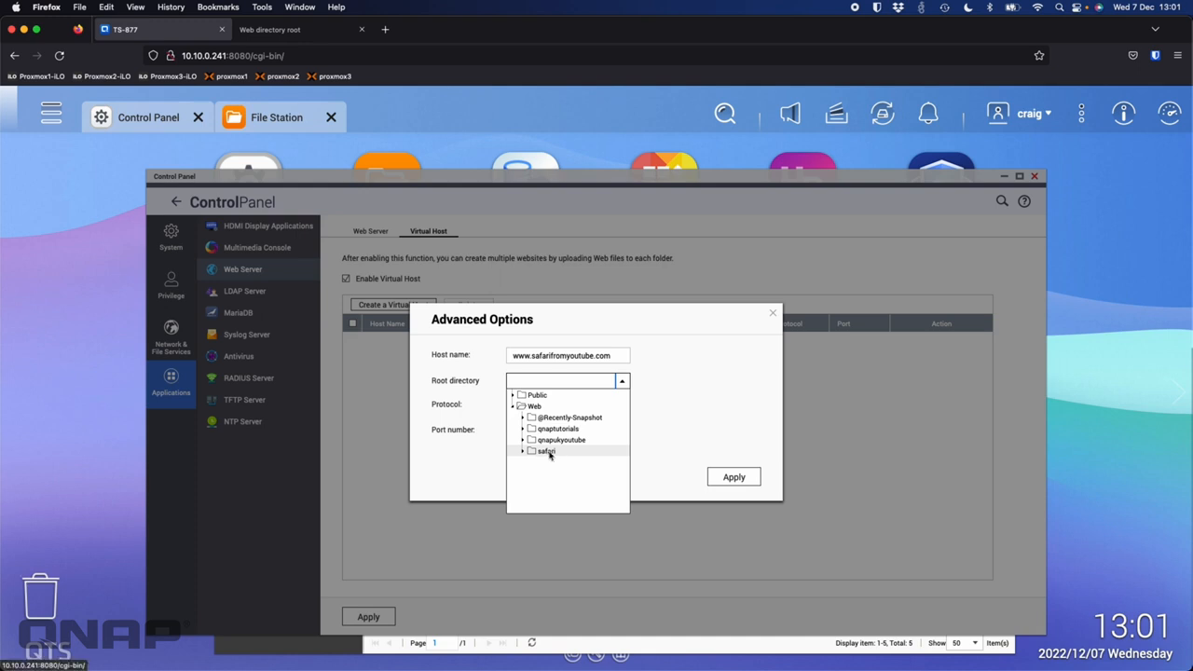
click(549, 453)
click(576, 432)
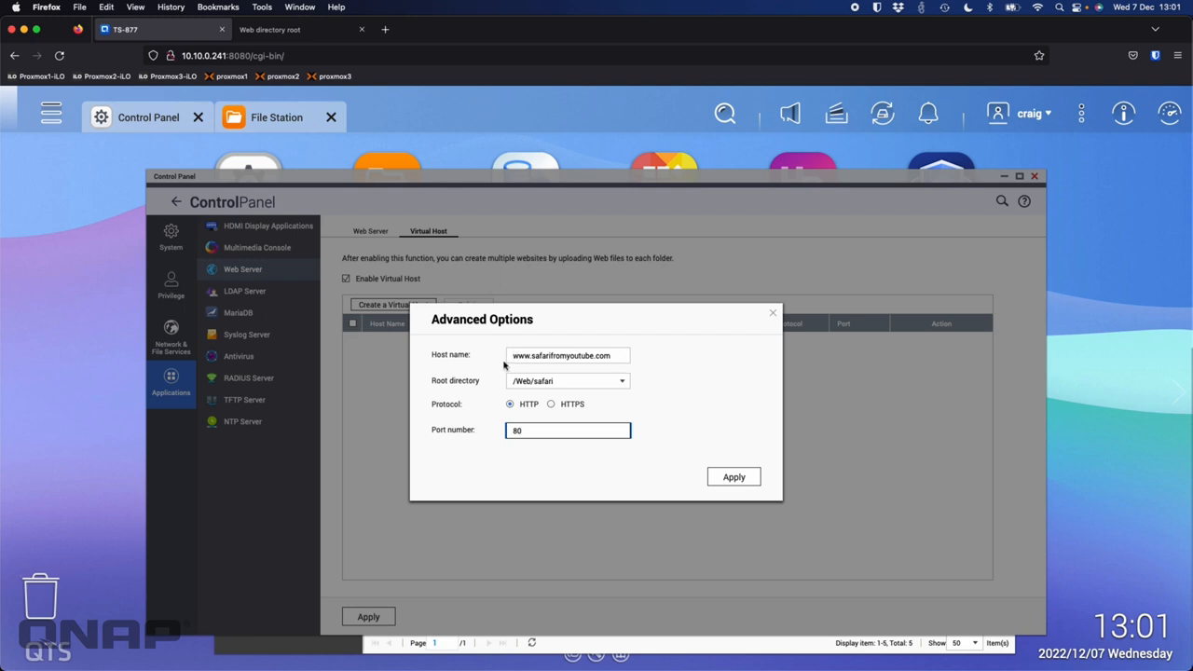
click(735, 477)
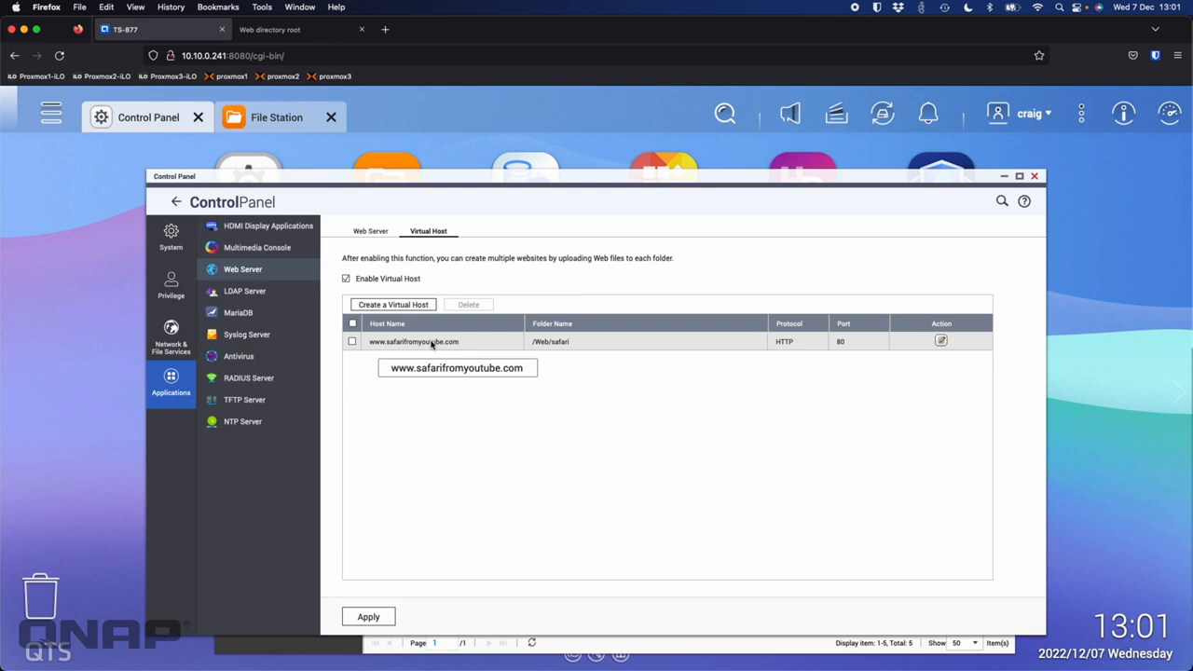
click(381, 232)
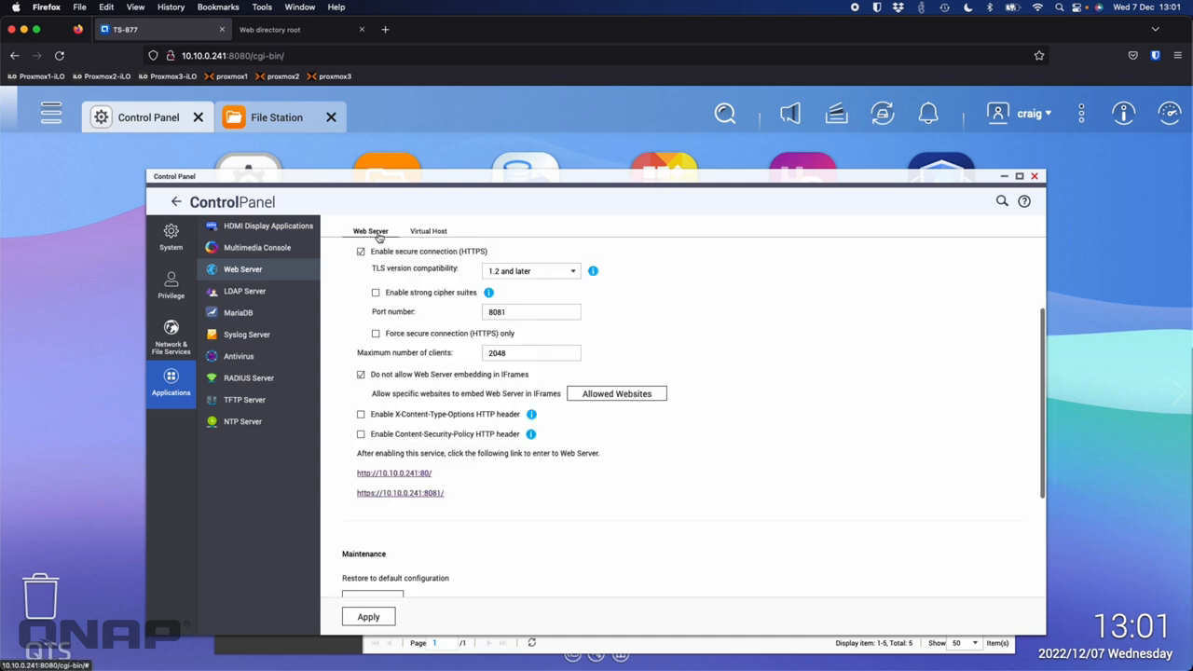
scroll(500, 320, down, 1)
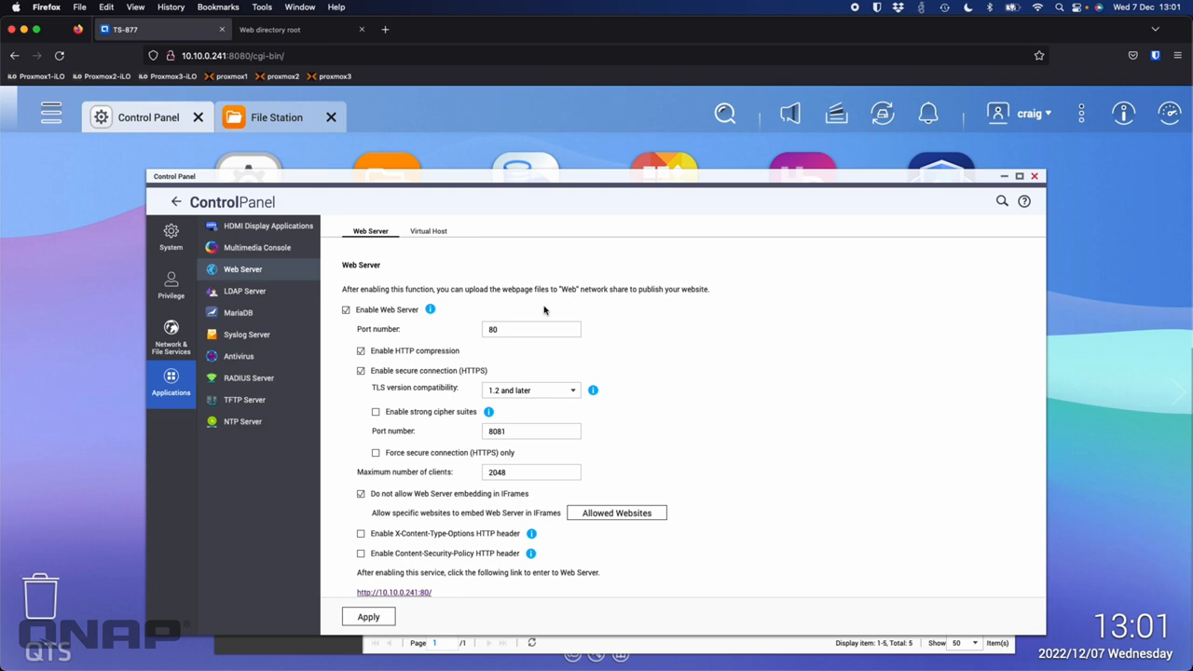
click(313, 35)
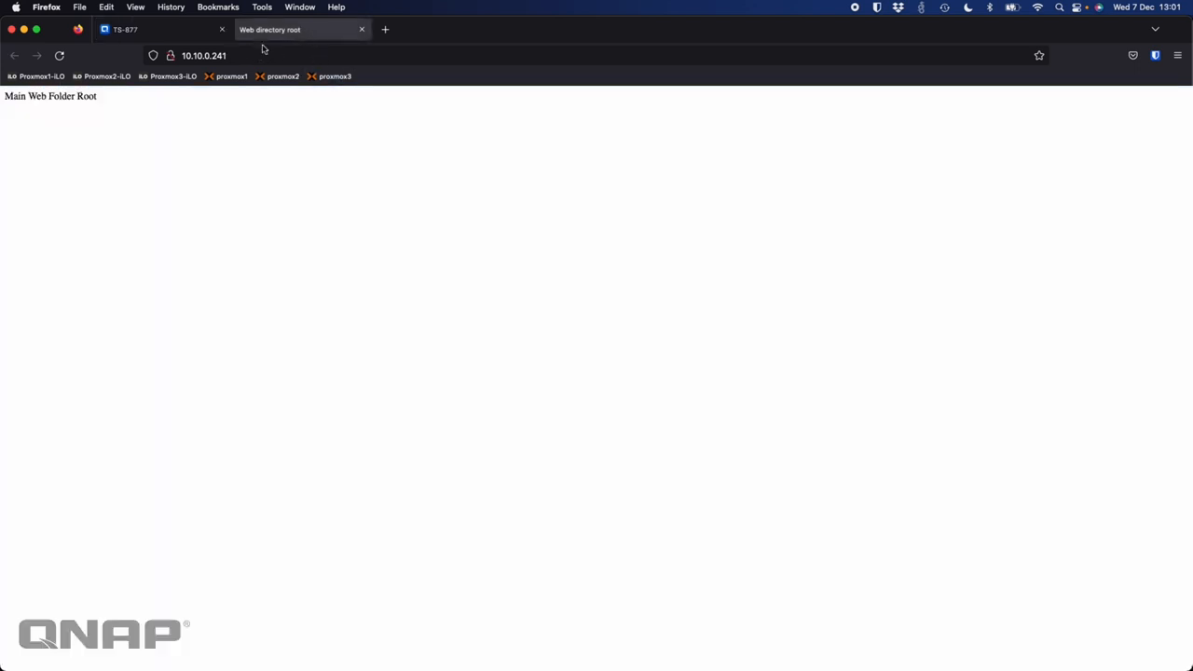
click(155, 38)
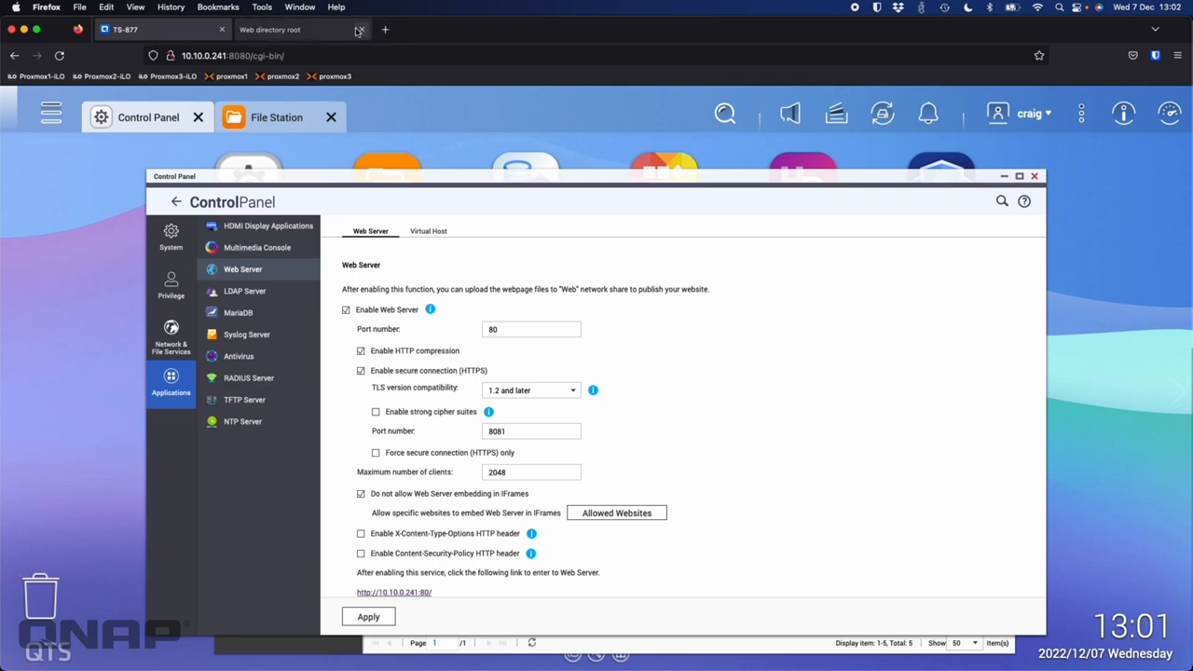
click(429, 231)
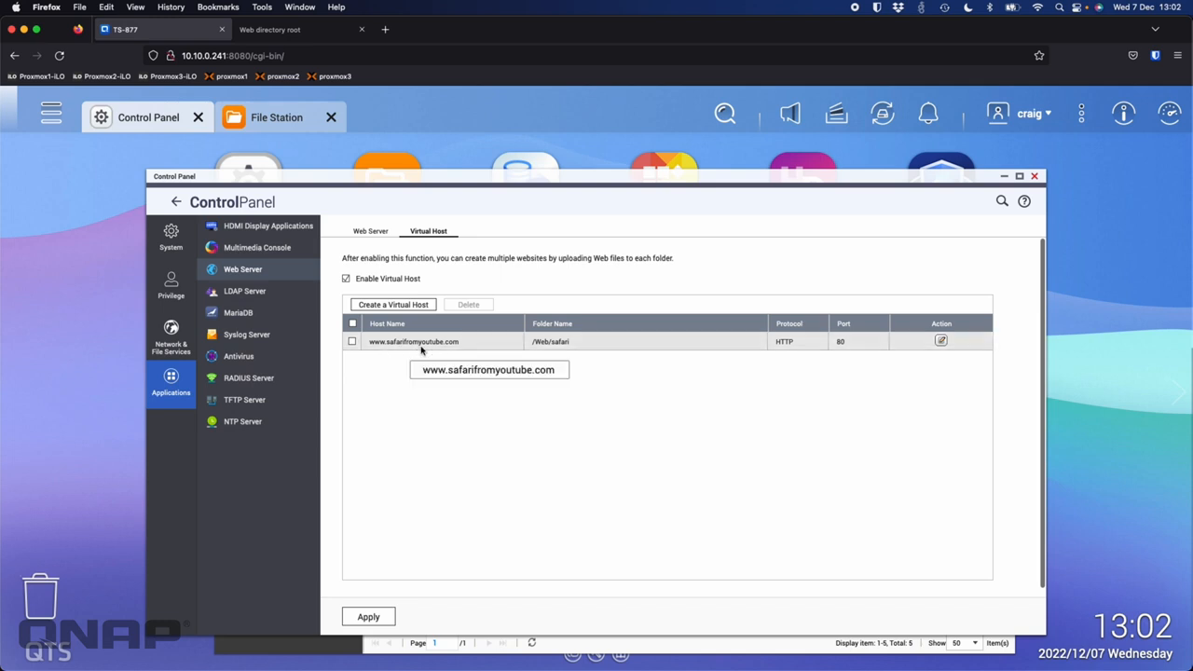
click(383, 31)
text(wwww.)
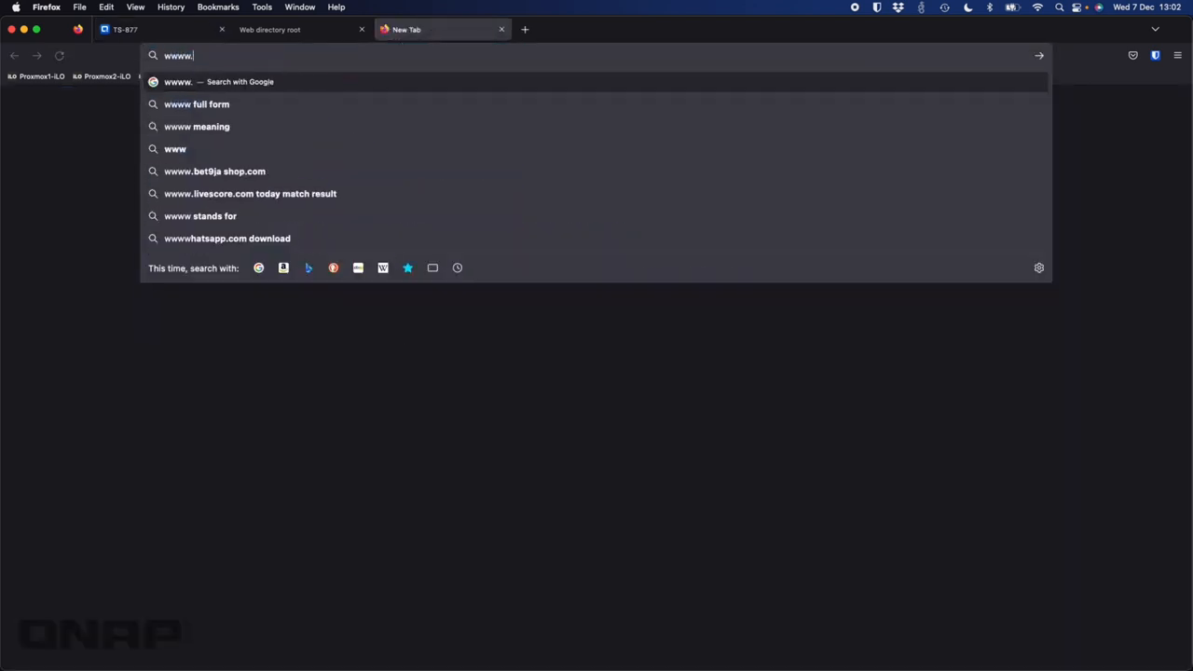
key(BackSpace)
key(BackSpace)
text(.safa)
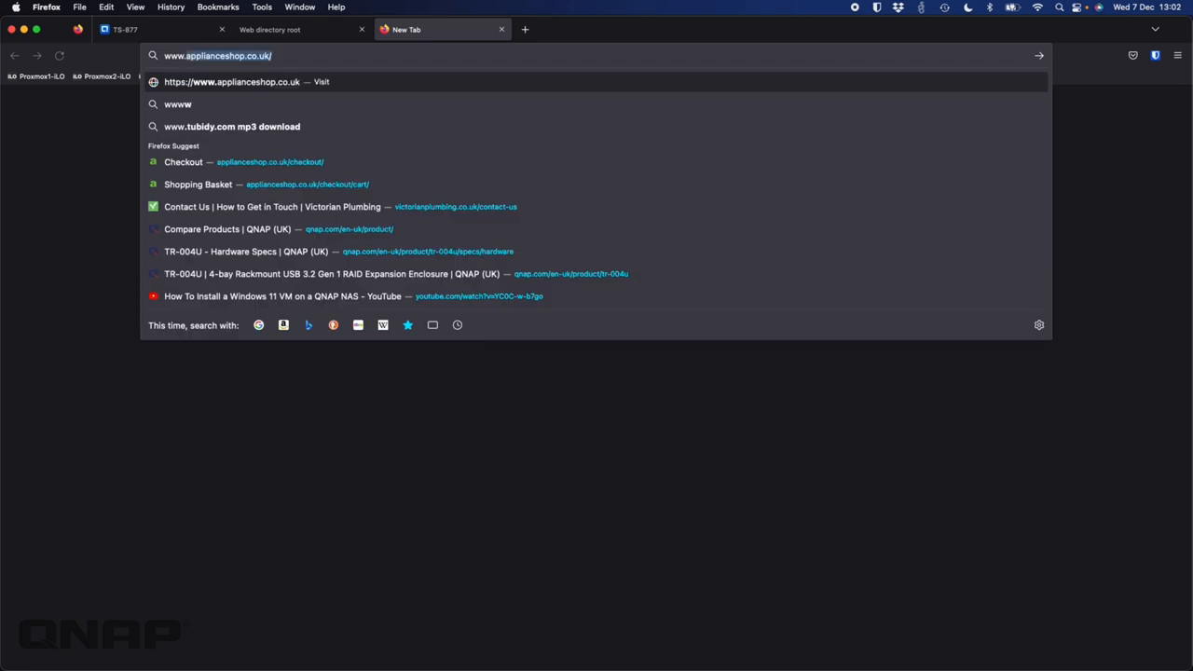
text(rifromyoutue.)
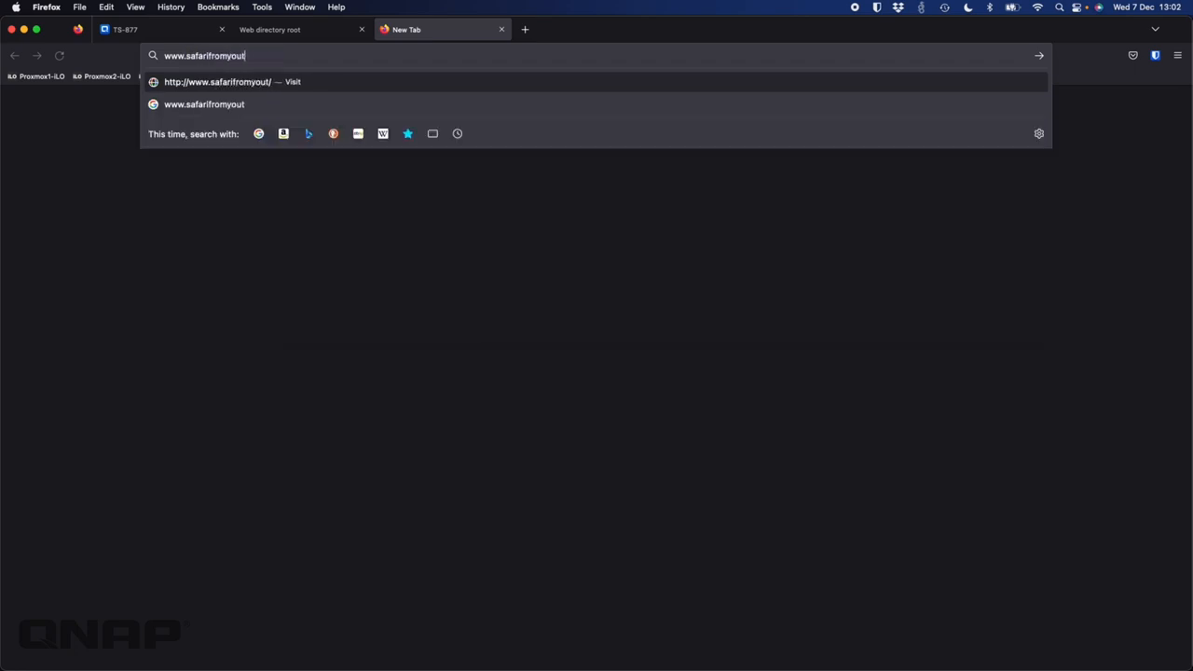
key(BackSpace)
key(BackSpace)
text(be.com)
key(Return)
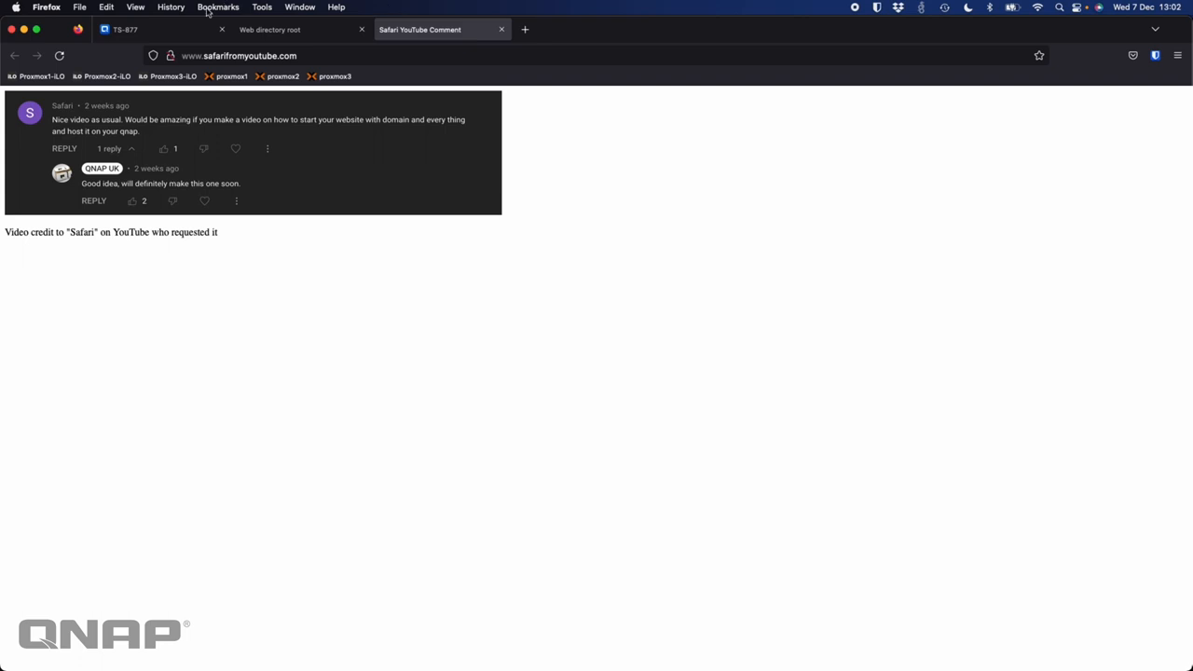
click(175, 31)
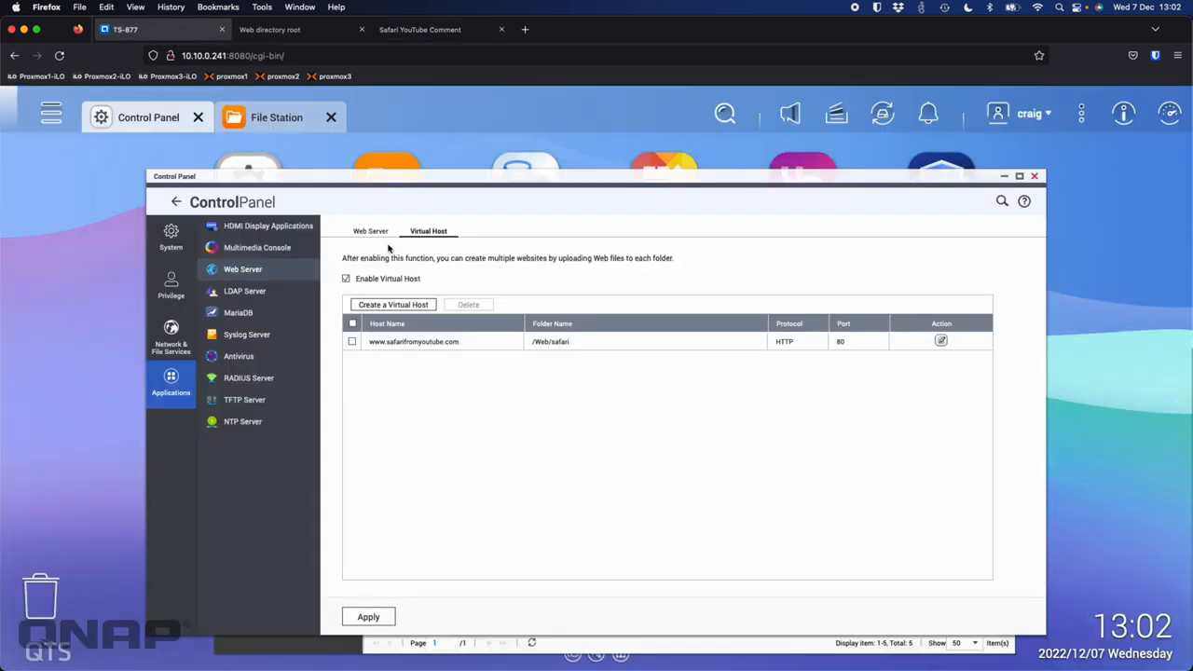
Step: Open Web > safari in File Station and review its index.html in Text Editor
click(311, 649)
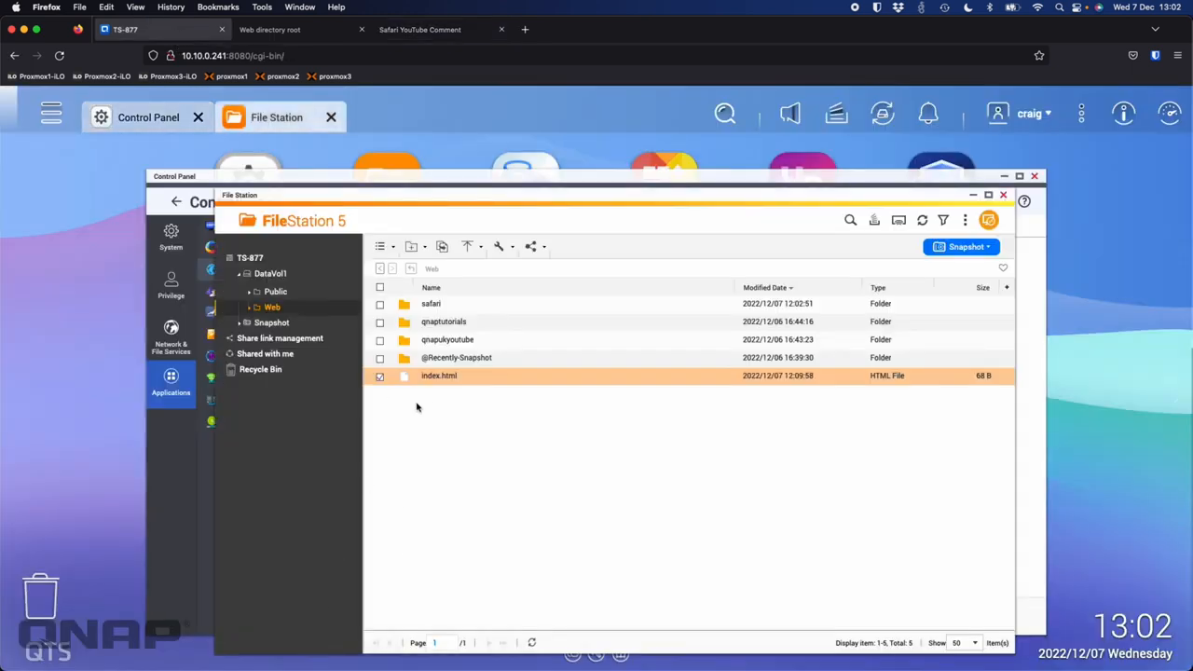
click(428, 304)
double_click(432, 303)
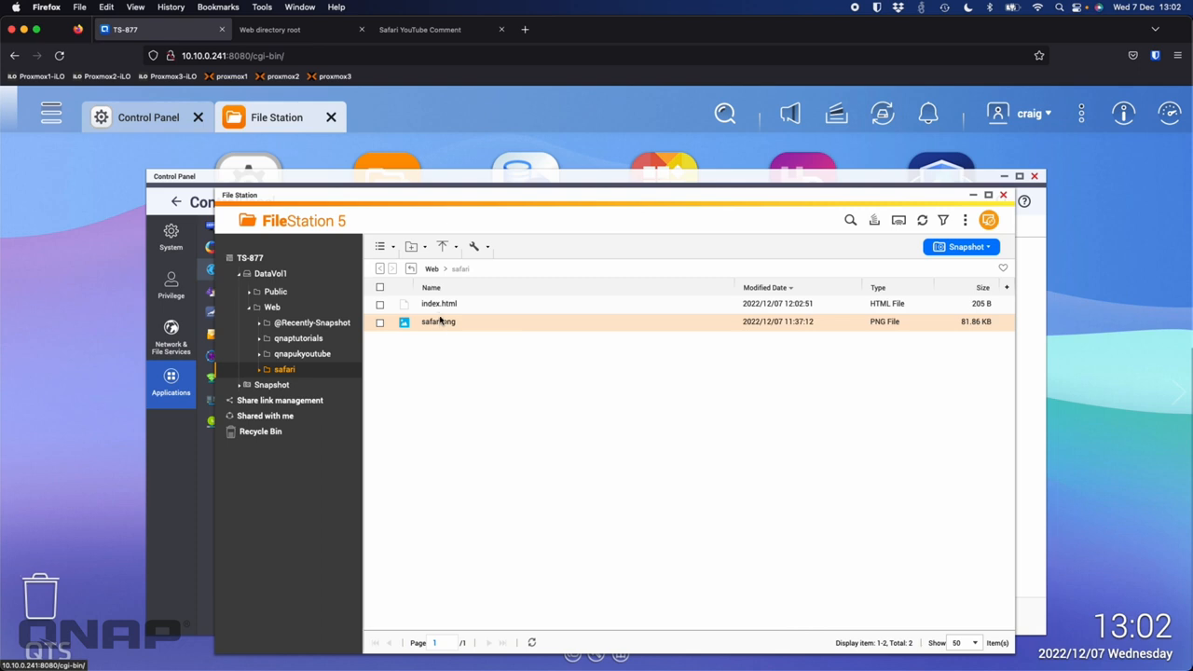
click(439, 309)
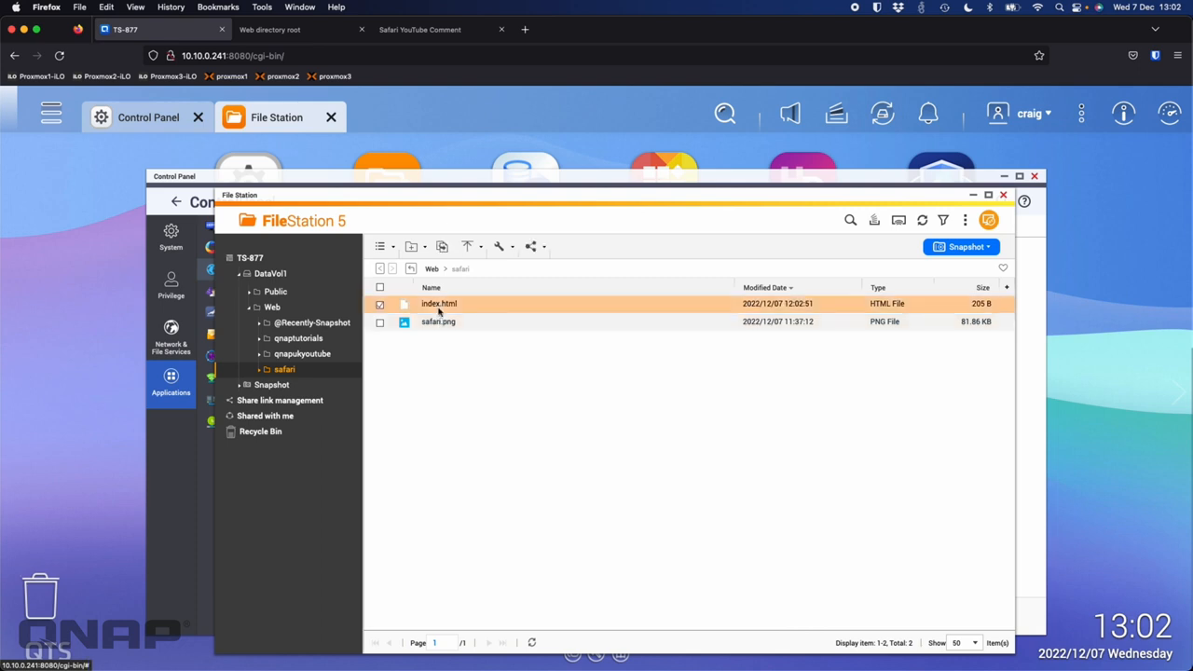
right_click(439, 311)
click(522, 401)
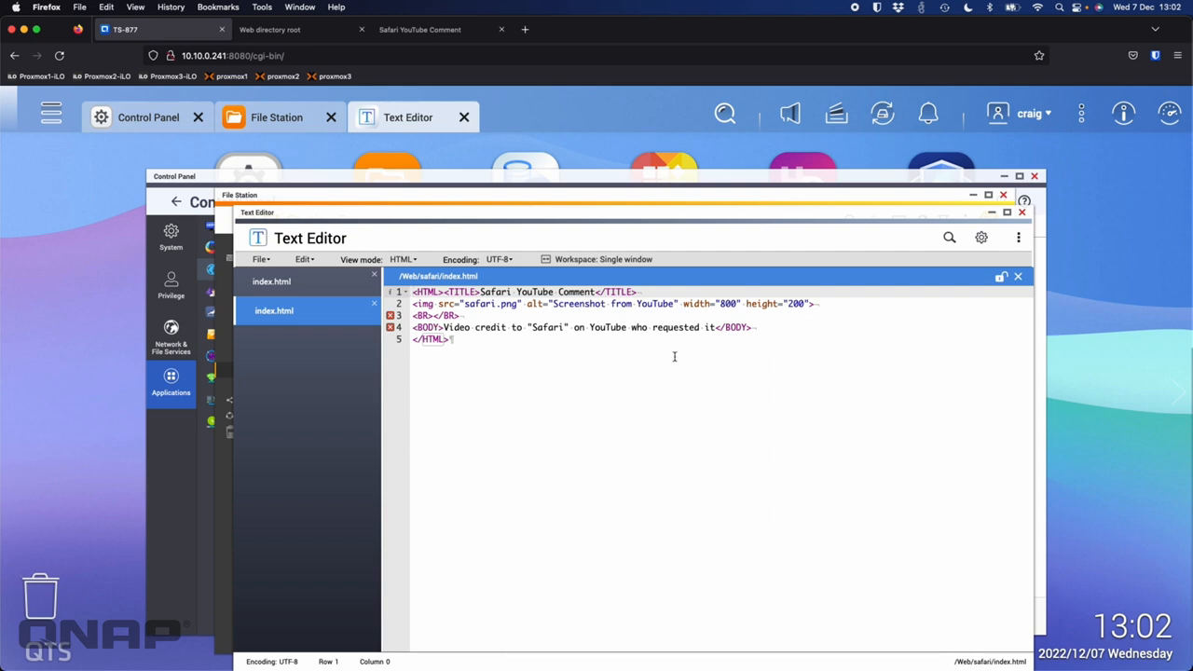
click(1022, 211)
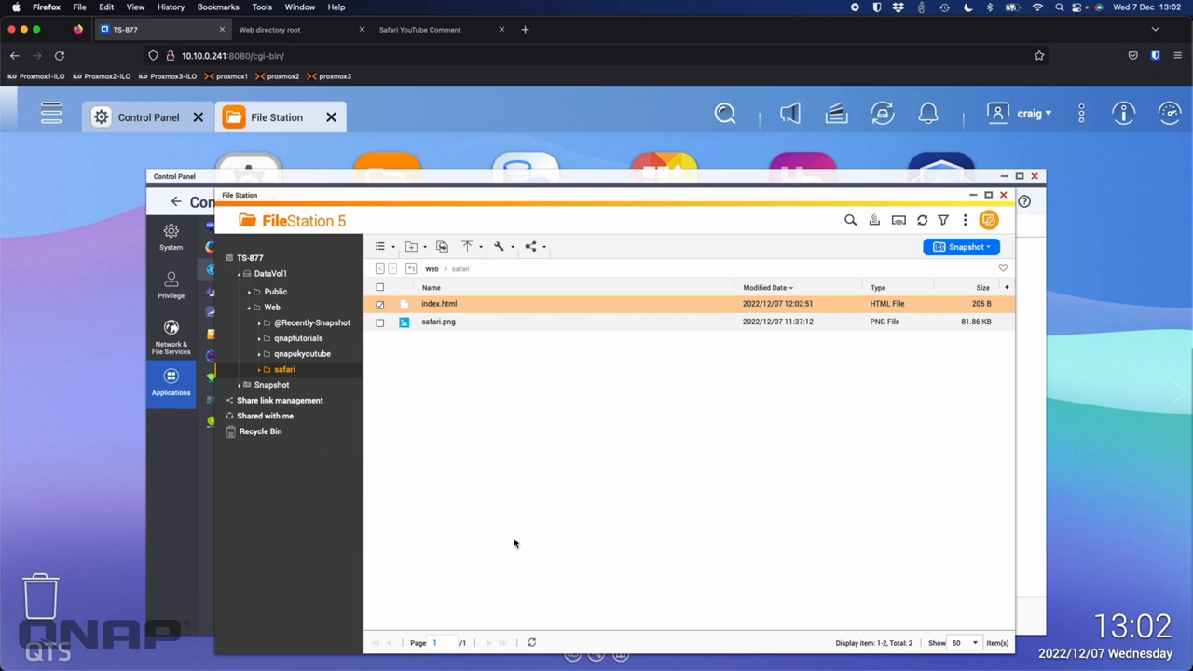
click(1005, 197)
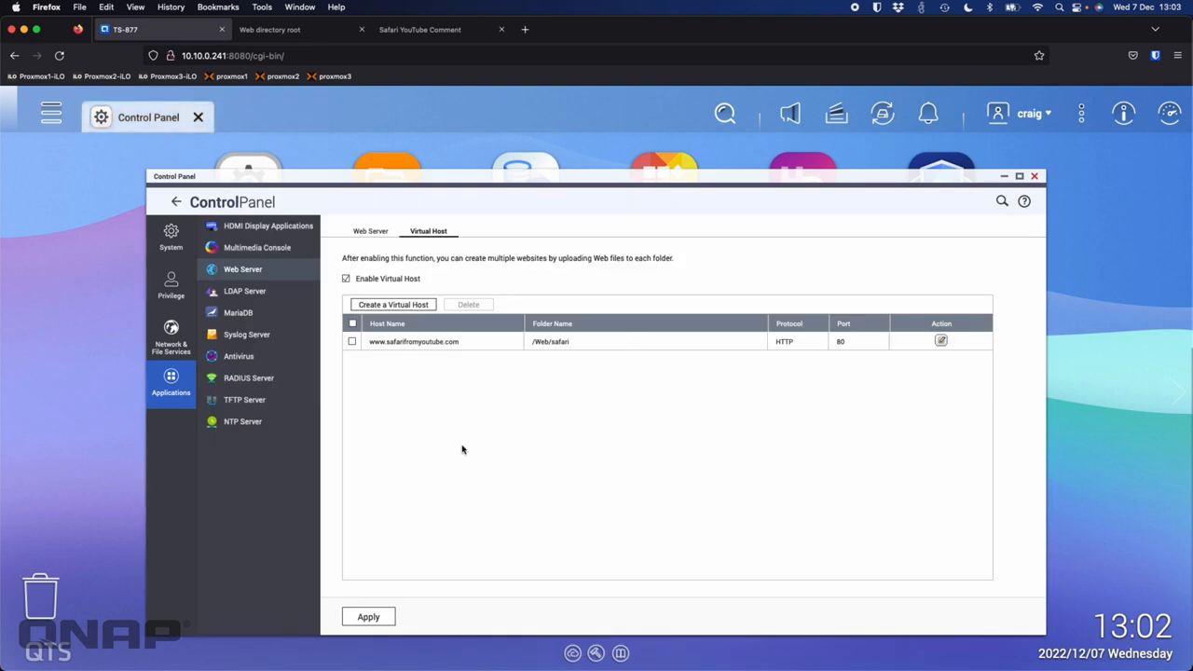
click(393, 306)
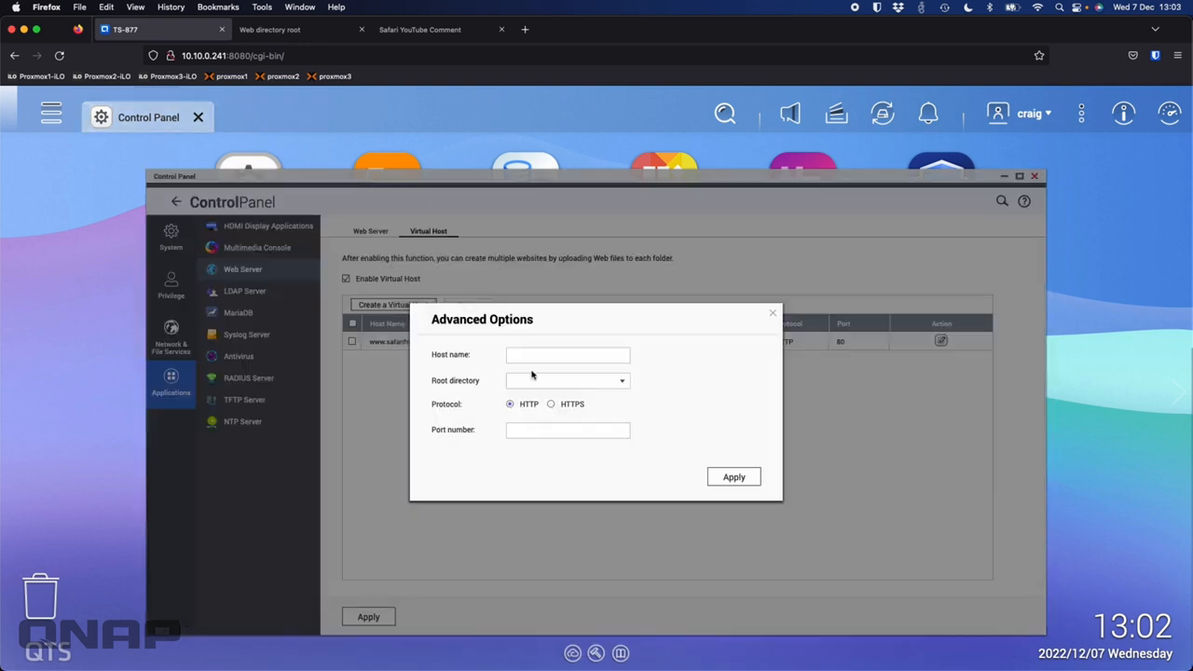
click(536, 354)
text(ww)
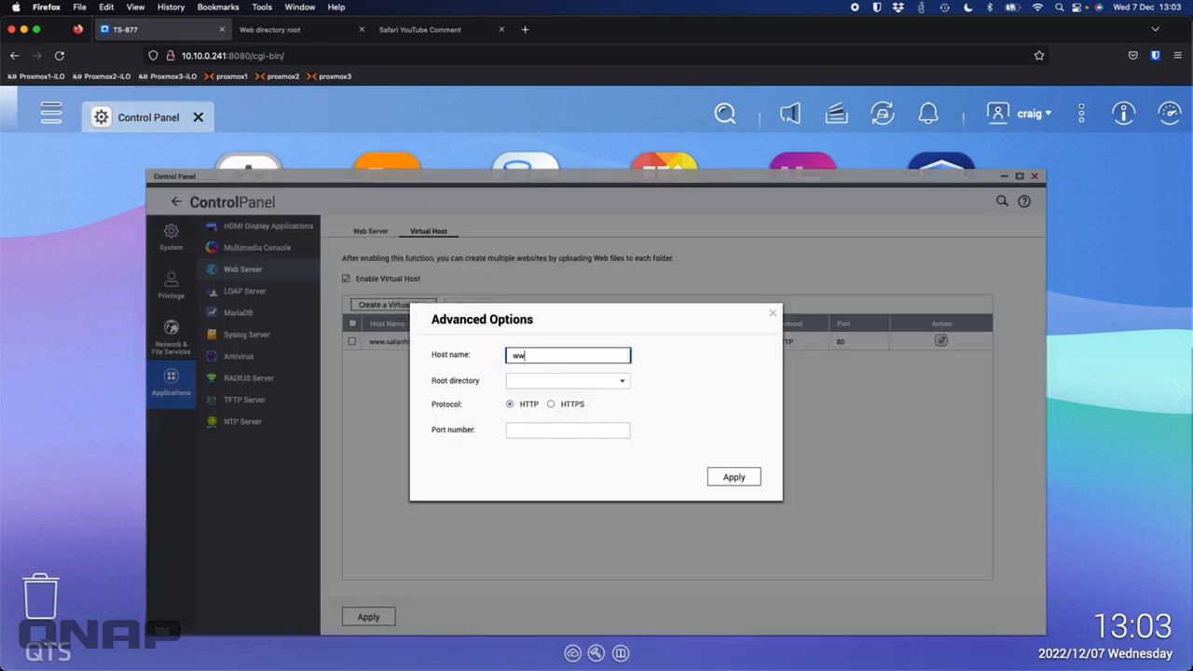
text(w.qnaptutorials.co.uk)
click(622, 381)
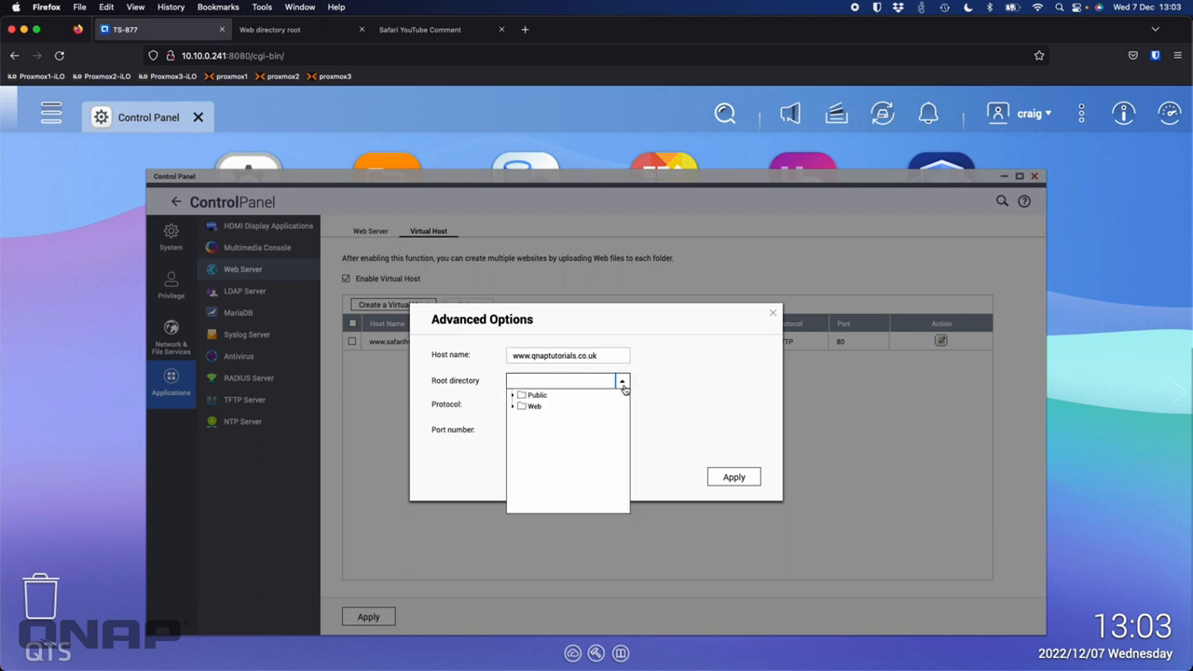
click(512, 407)
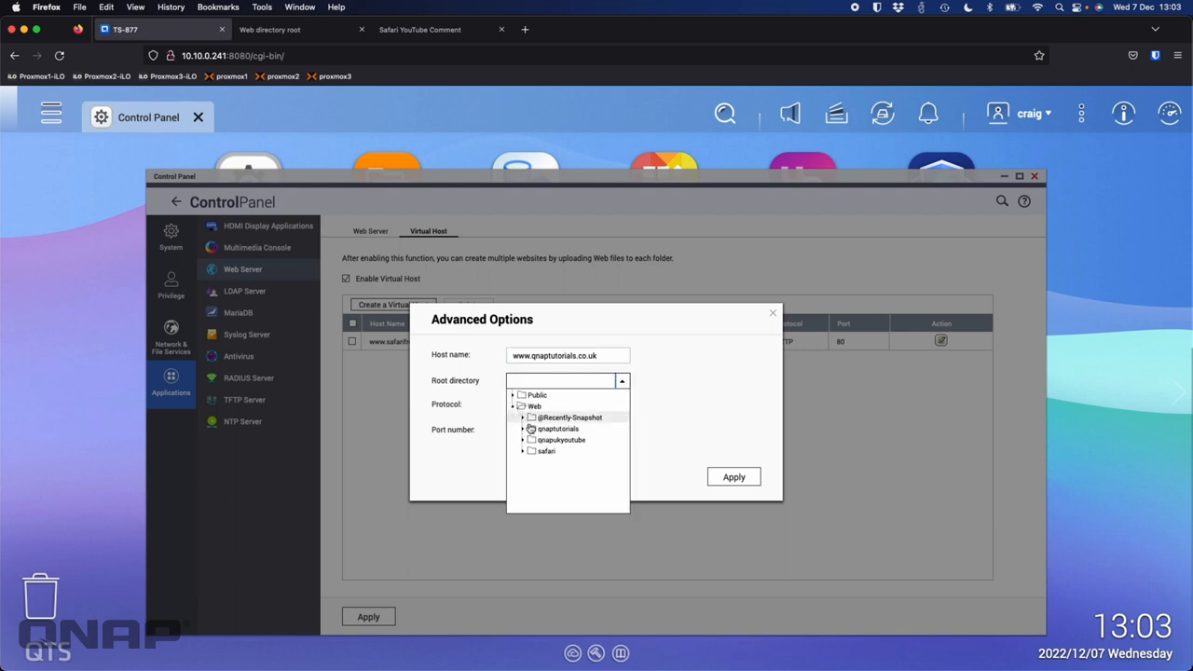
click(552, 429)
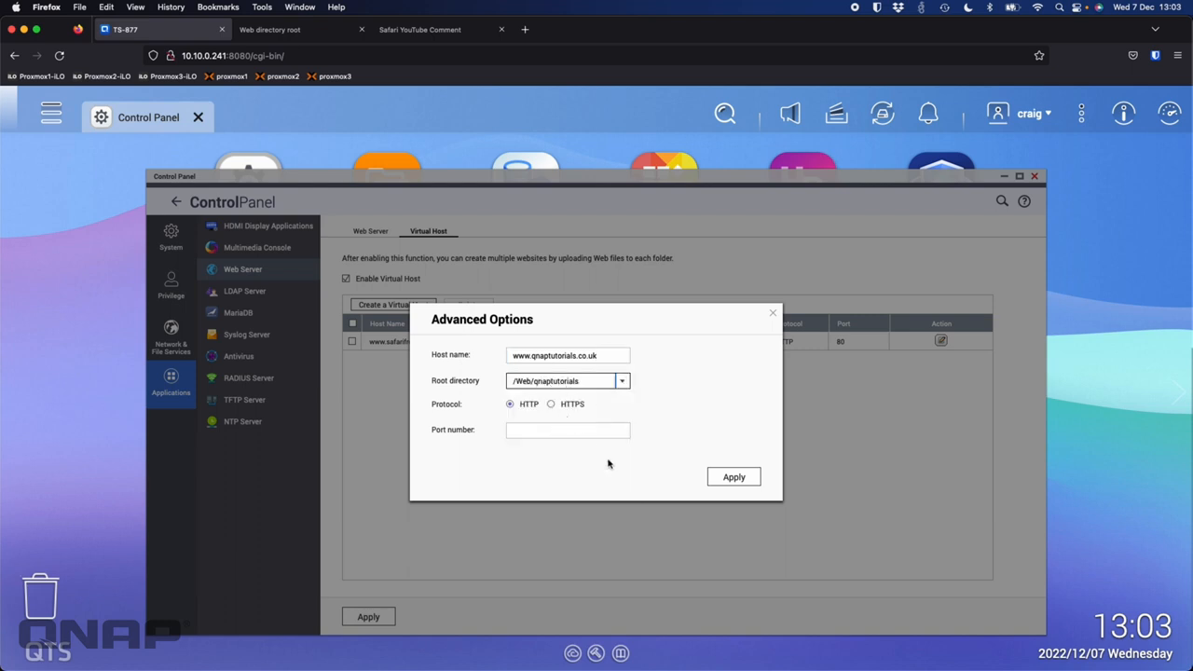
click(588, 431)
text(80)
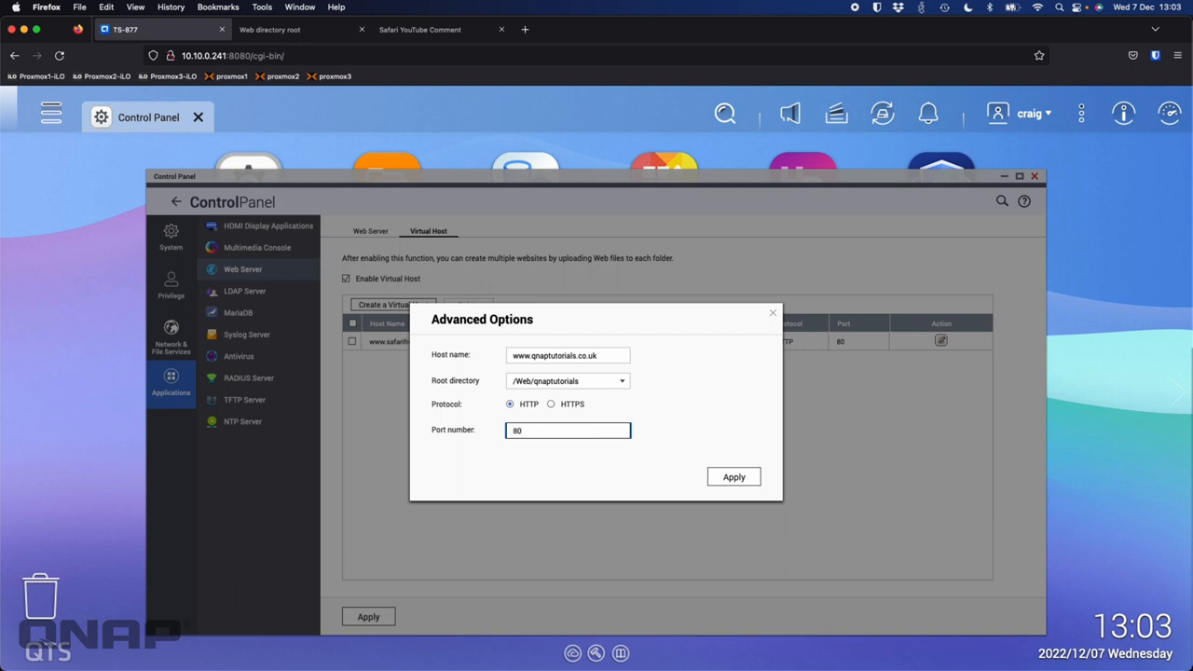
click(730, 475)
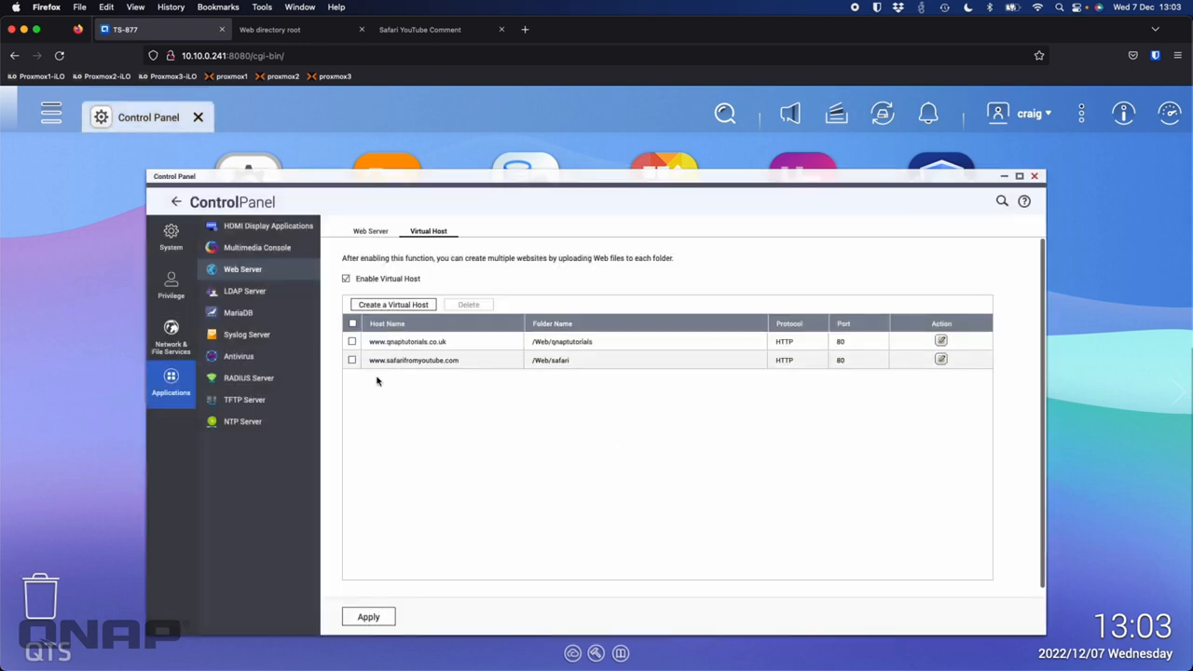
click(384, 306)
click(520, 356)
text(www)
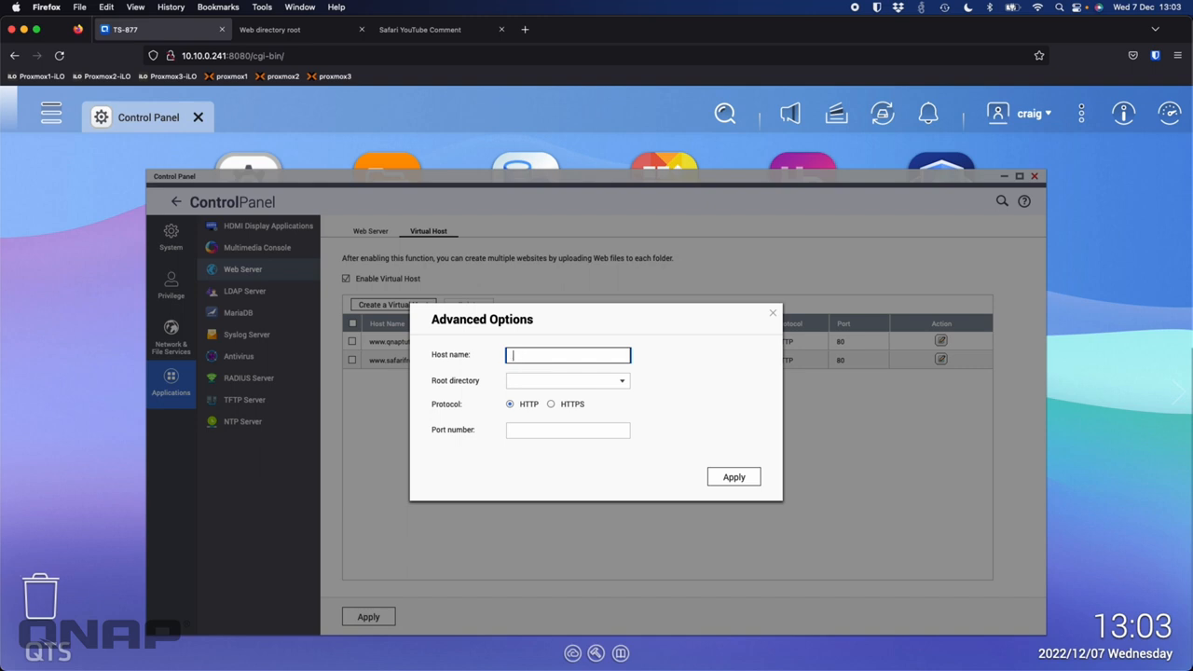
text(.qnapukyoutube.co.uk)
click(613, 389)
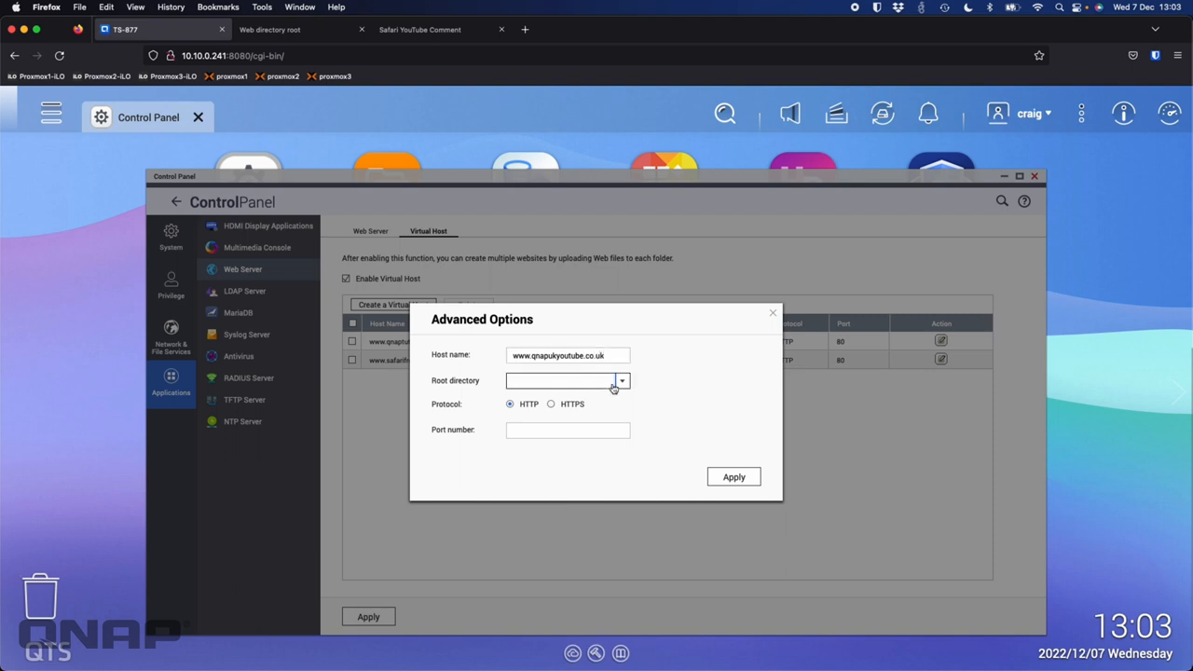
click(628, 384)
click(514, 407)
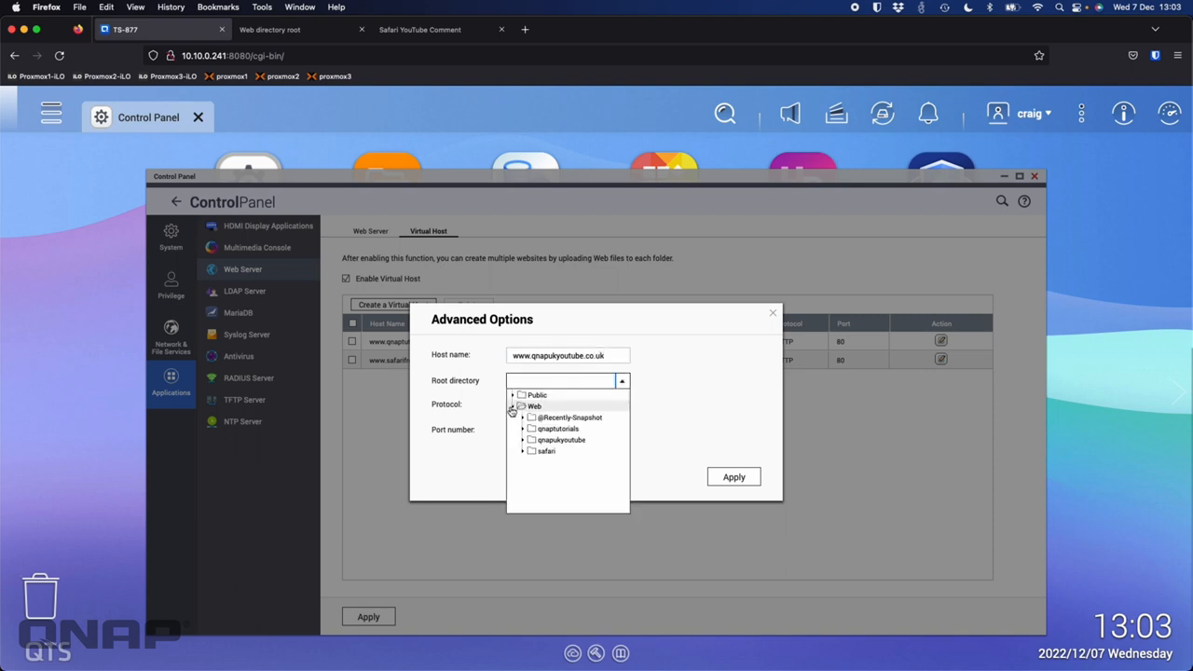
click(552, 440)
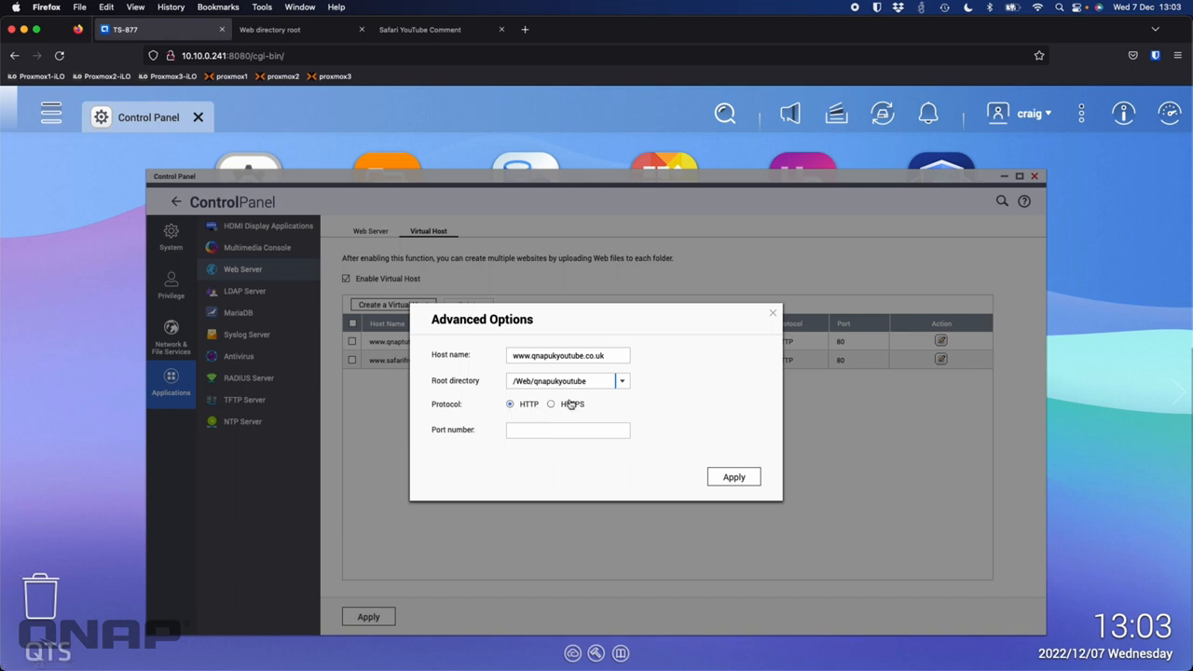
click(519, 429)
text(80)
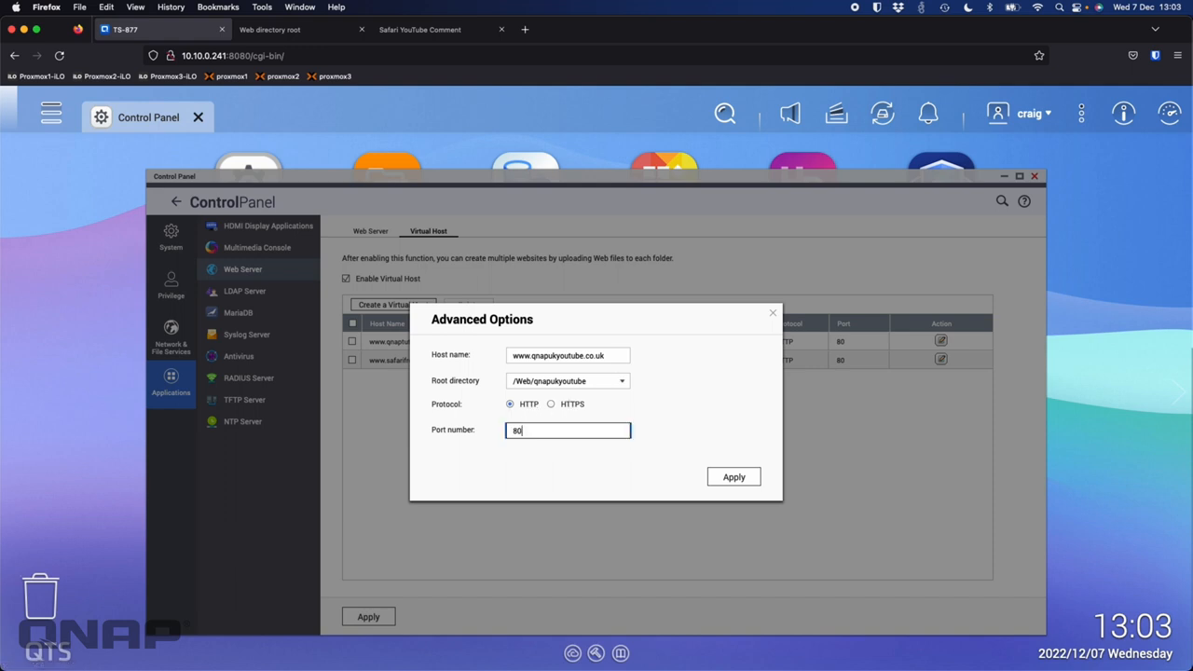
click(745, 478)
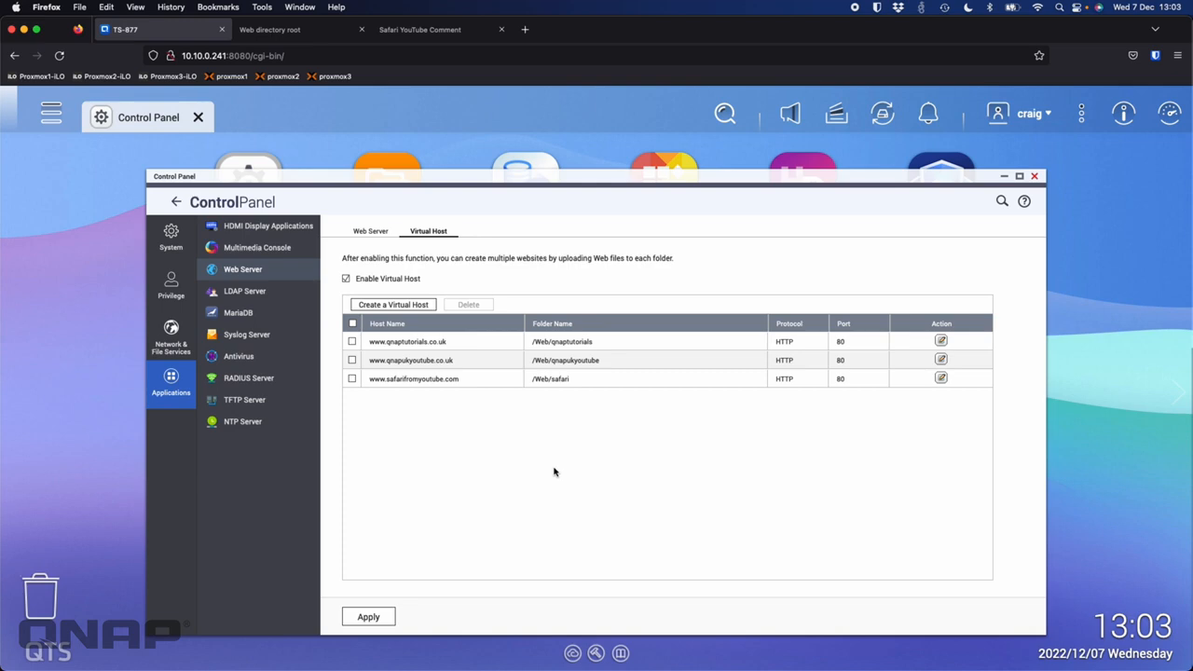
click(278, 30)
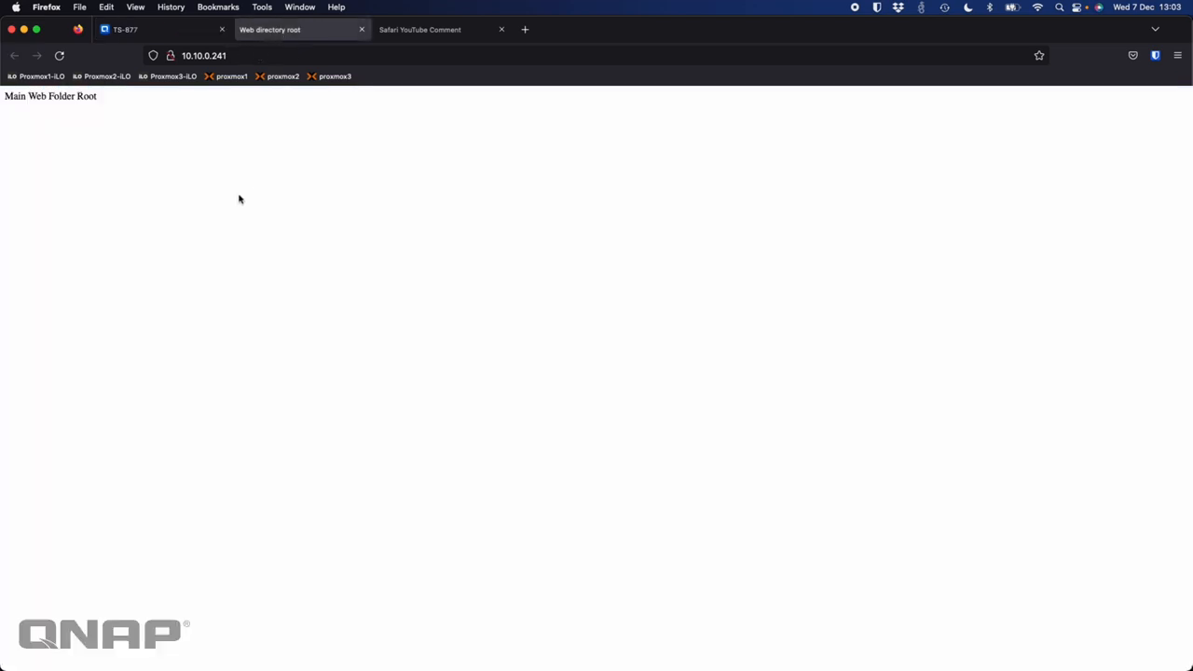
click(140, 29)
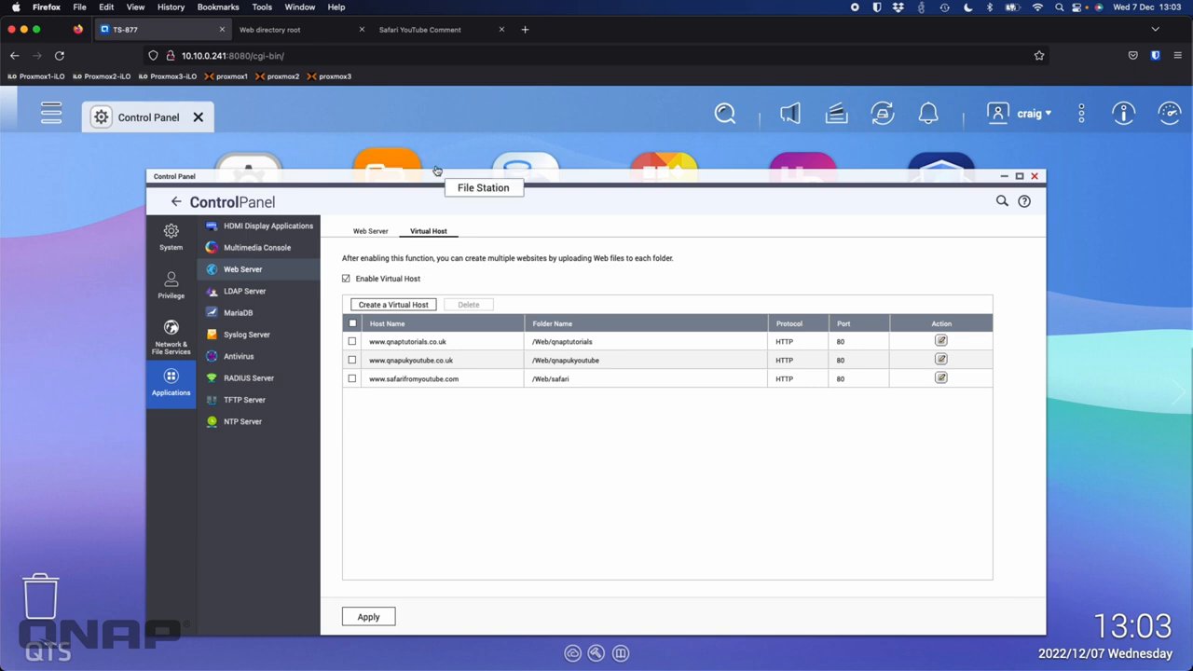
click(422, 35)
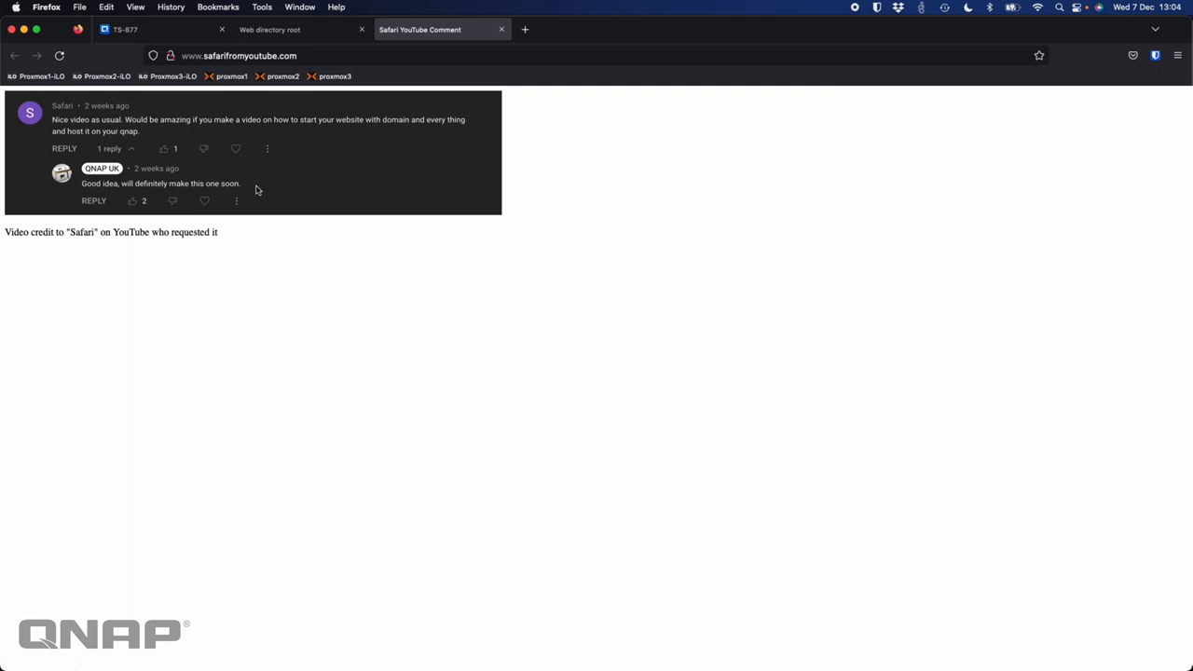
click(125, 29)
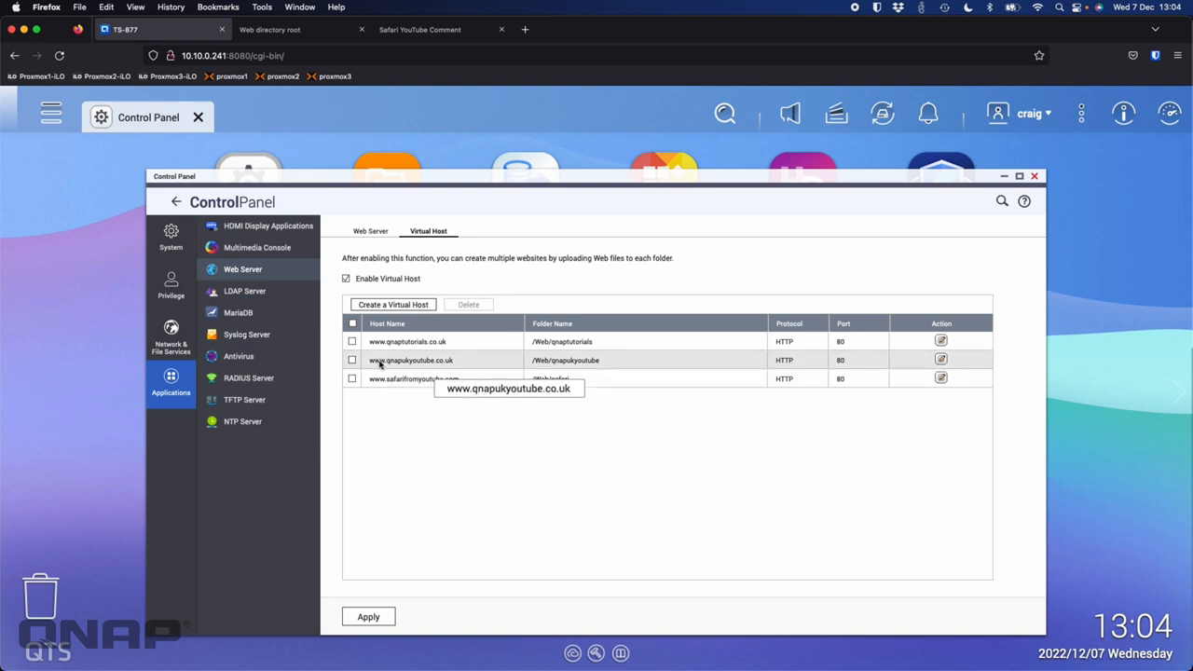
click(524, 30)
text(www.qn)
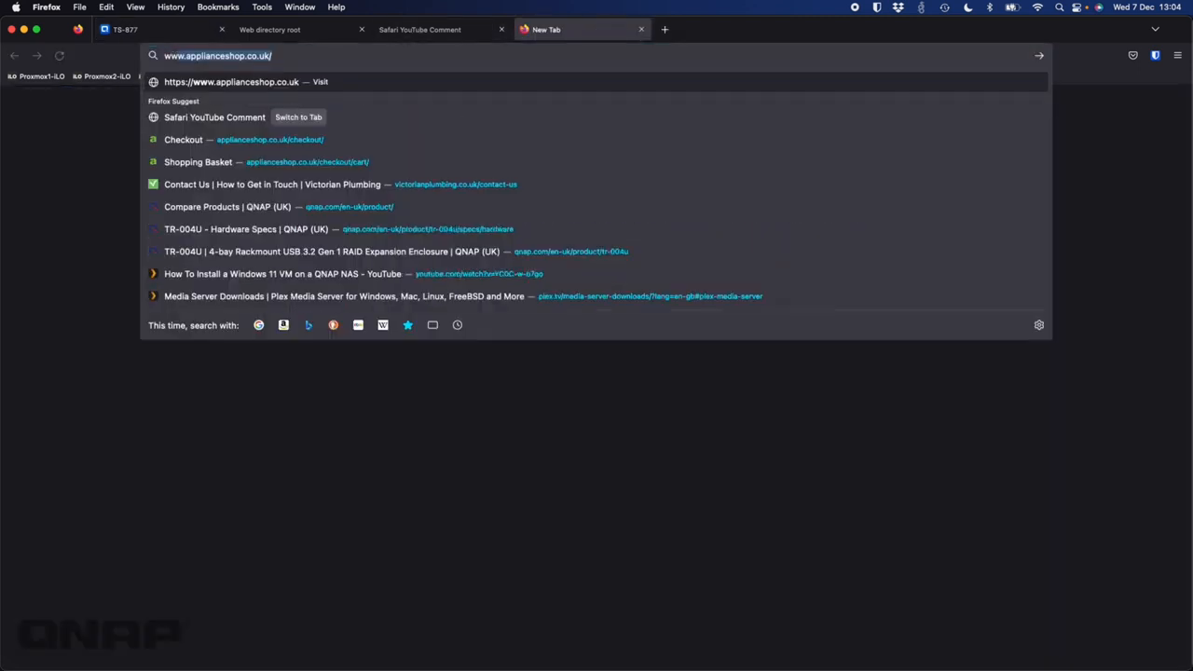
text(apu)
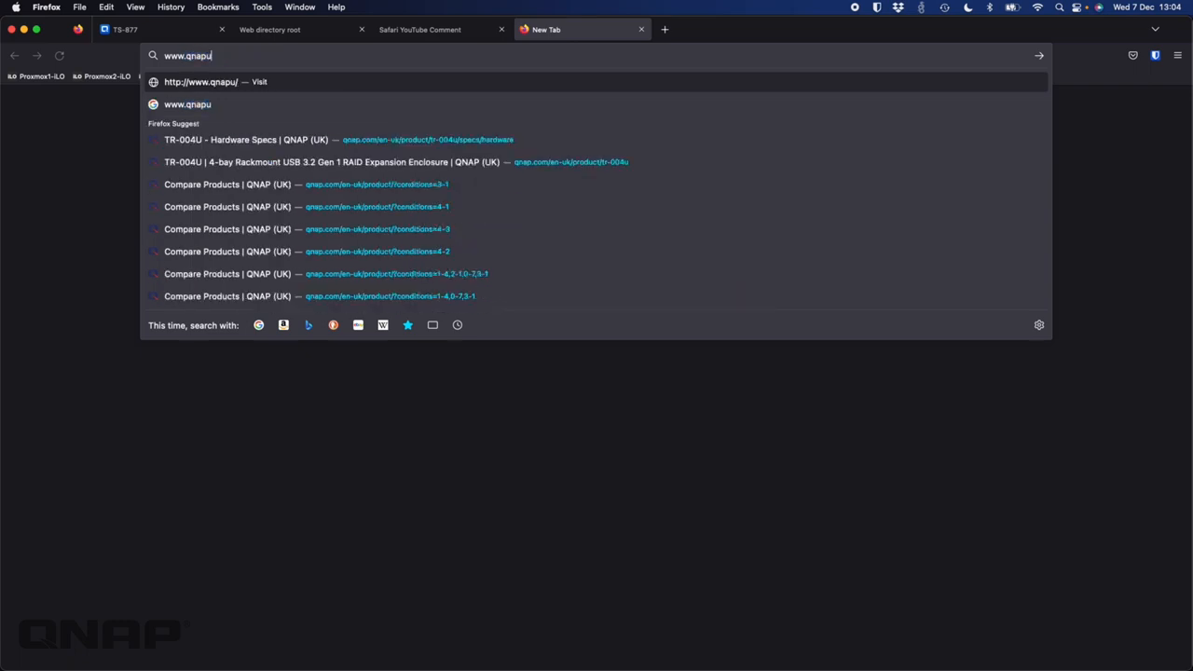
text(kyoutube.co.uk)
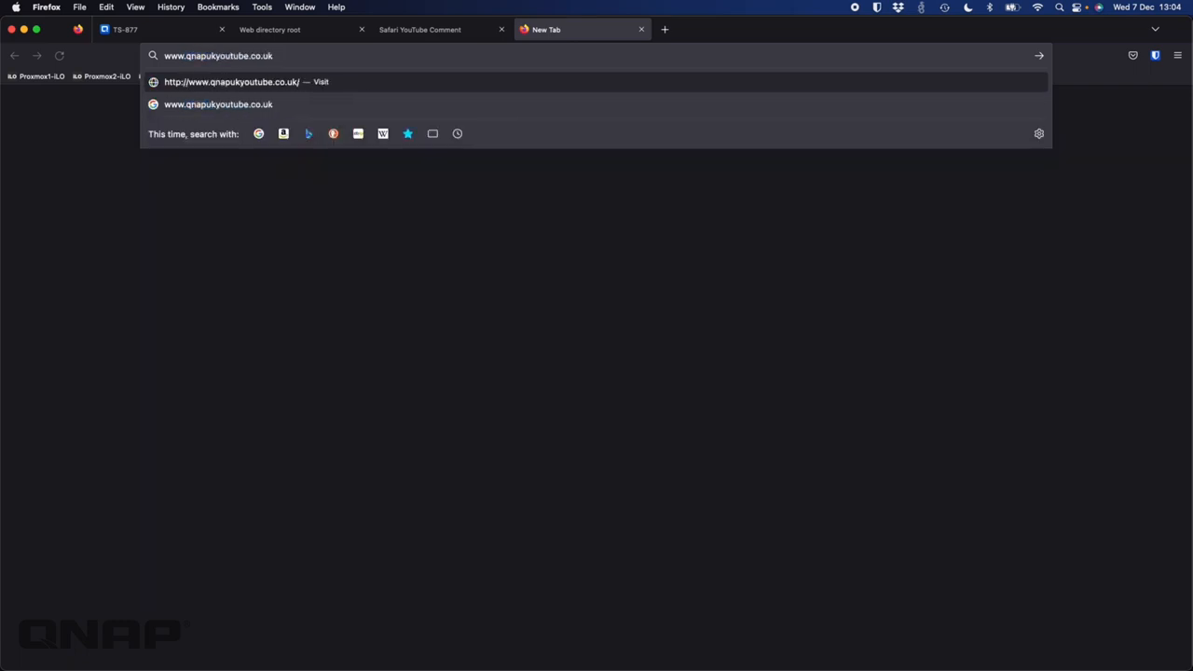
key(Return)
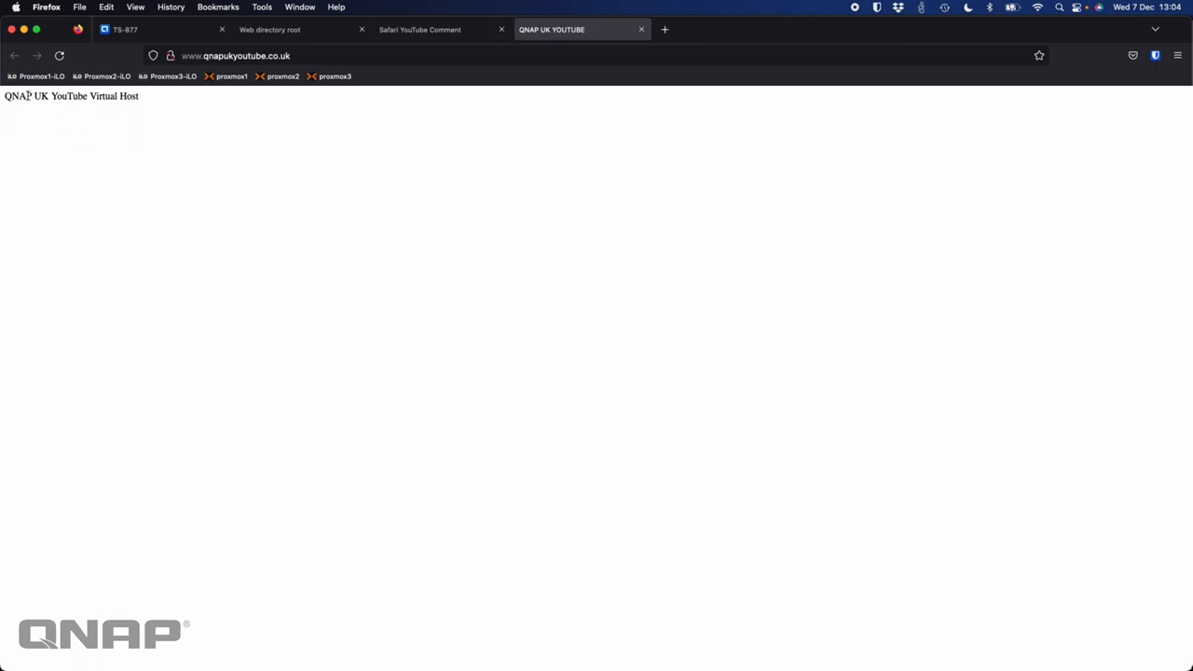
drag(7, 97, 160, 101)
click(160, 101)
click(665, 29)
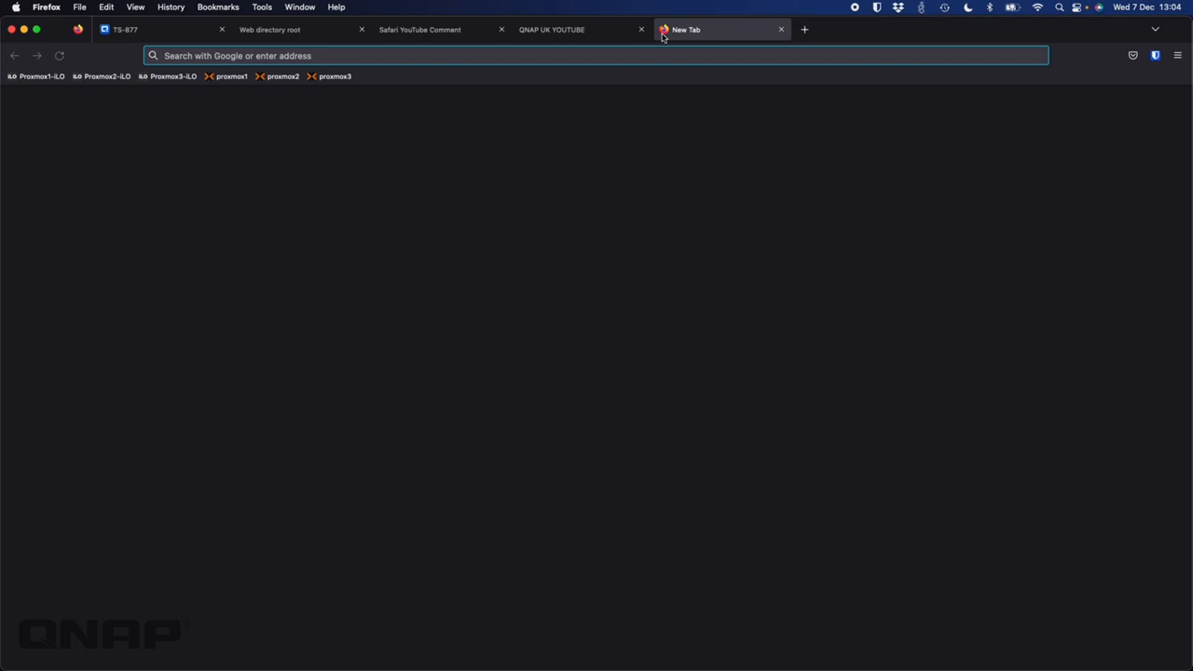
text(www.qnapt)
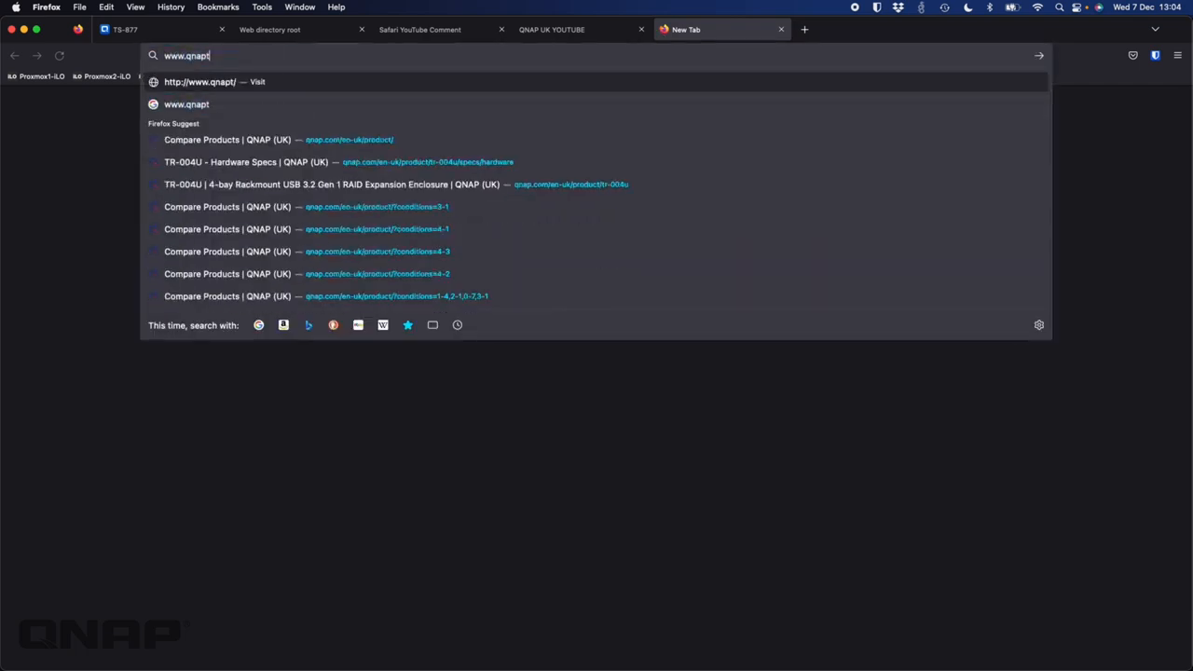
text(utorials.co.uk)
key(Return)
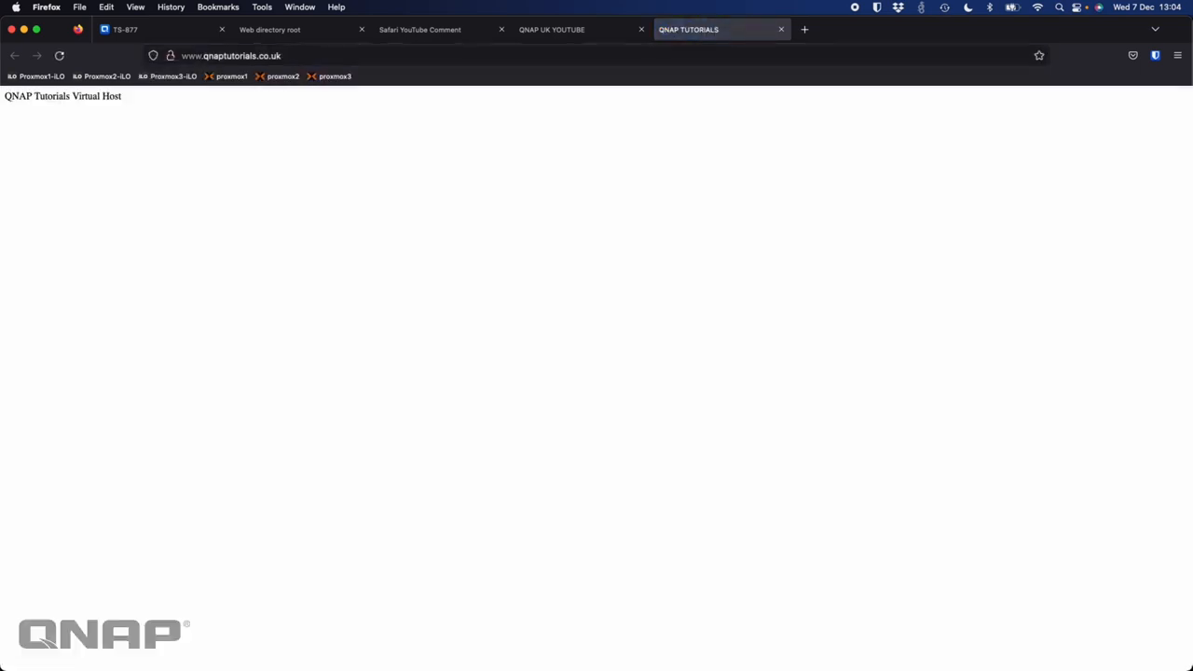
click(538, 26)
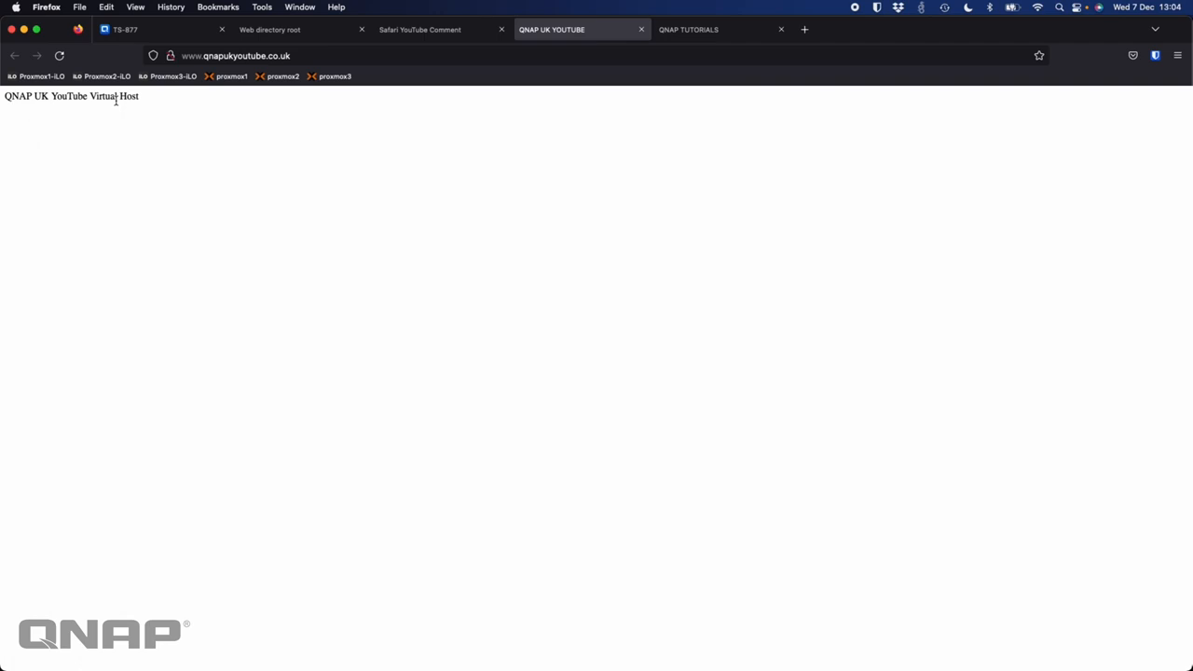
click(405, 31)
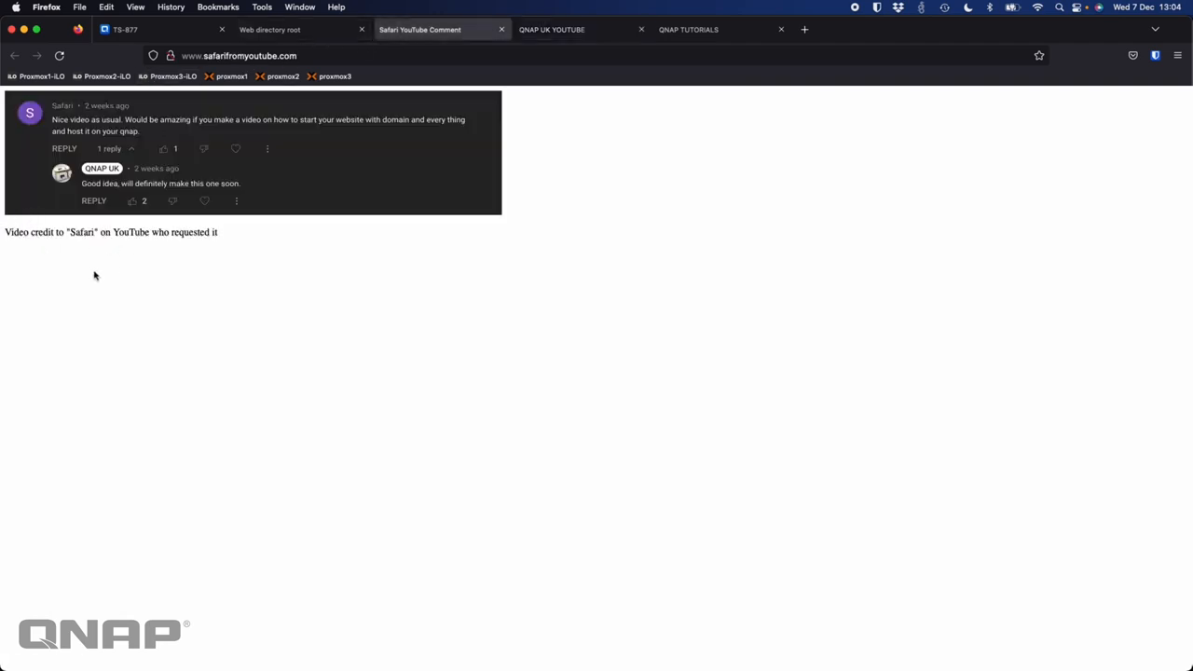
click(285, 33)
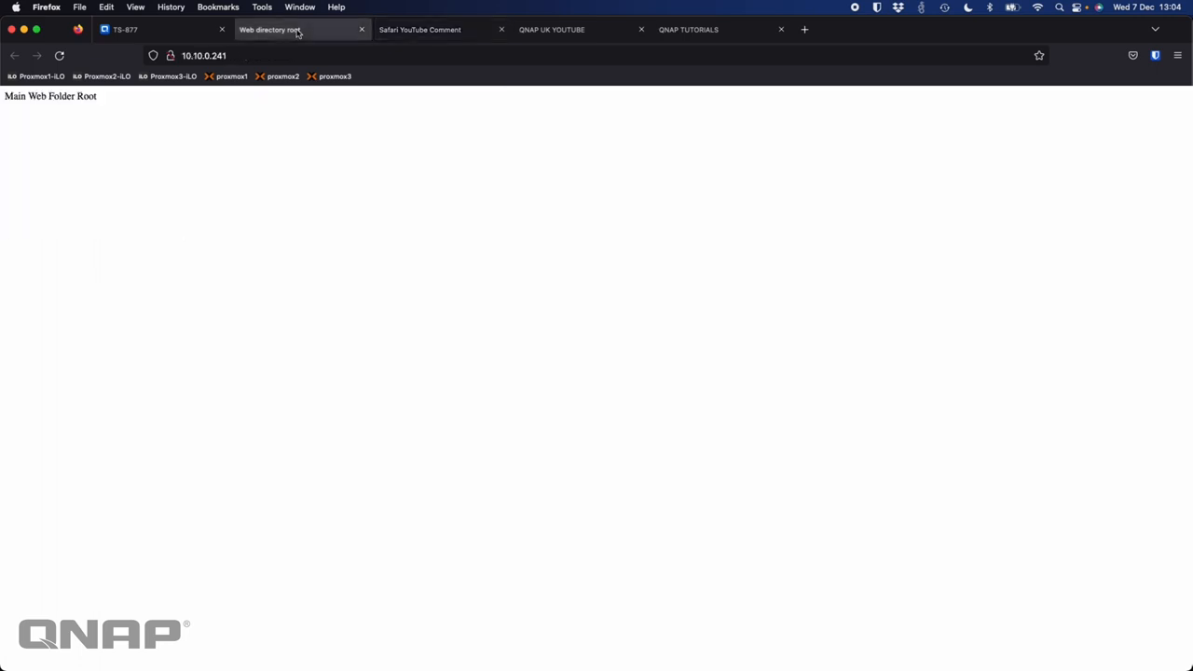
click(181, 37)
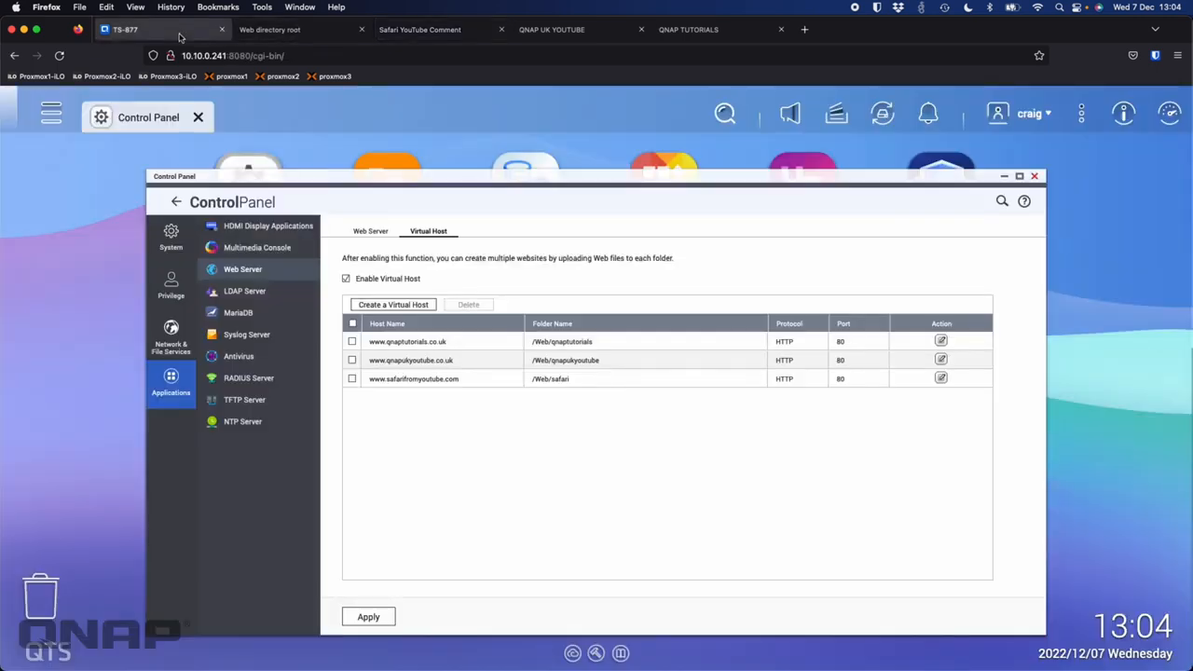